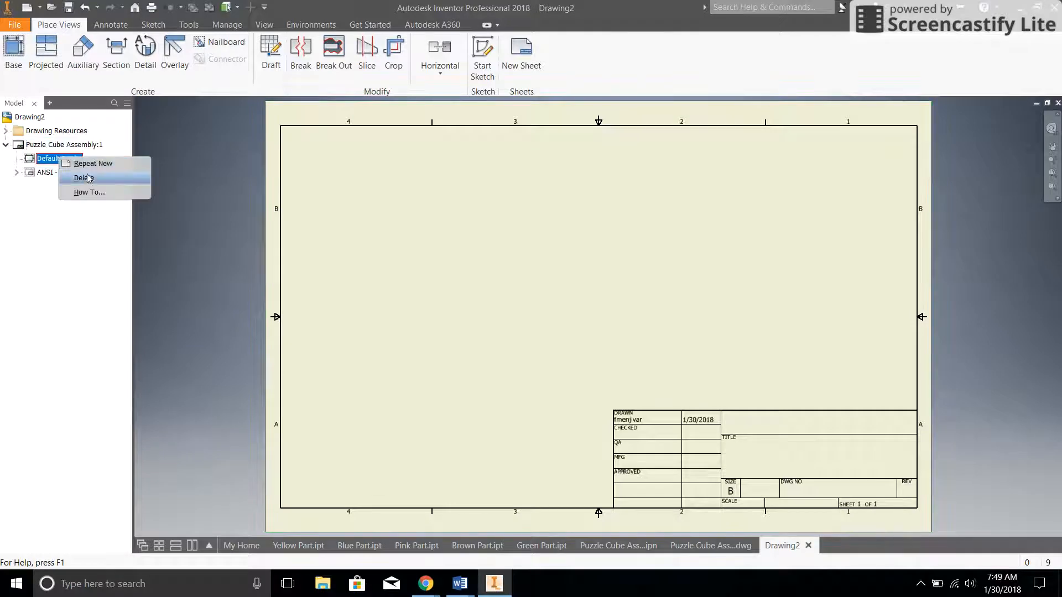
Step: Delete the sheet's default border and existing title block, and insert the ANSI A title block
right_click(45, 159)
left_click(67, 177)
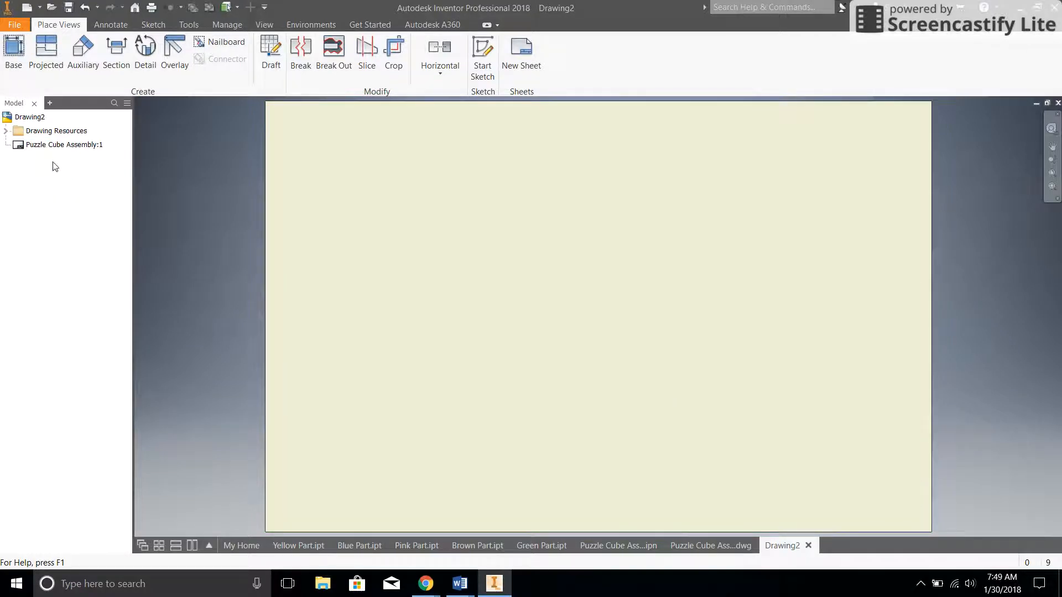
left_click(6, 131)
left_click(23, 173)
right_click(58, 200)
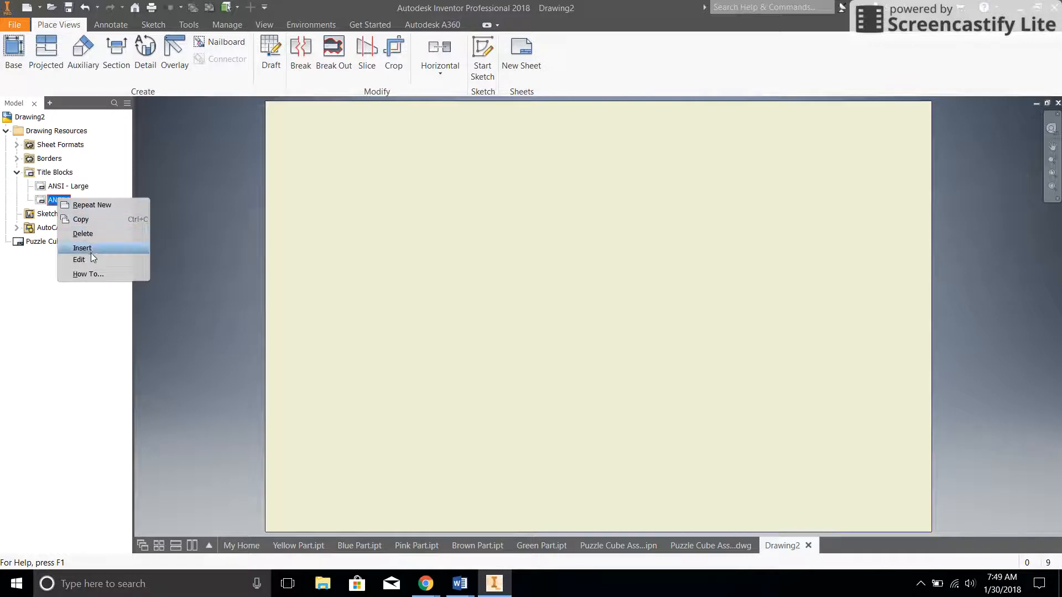
left_click(90, 250)
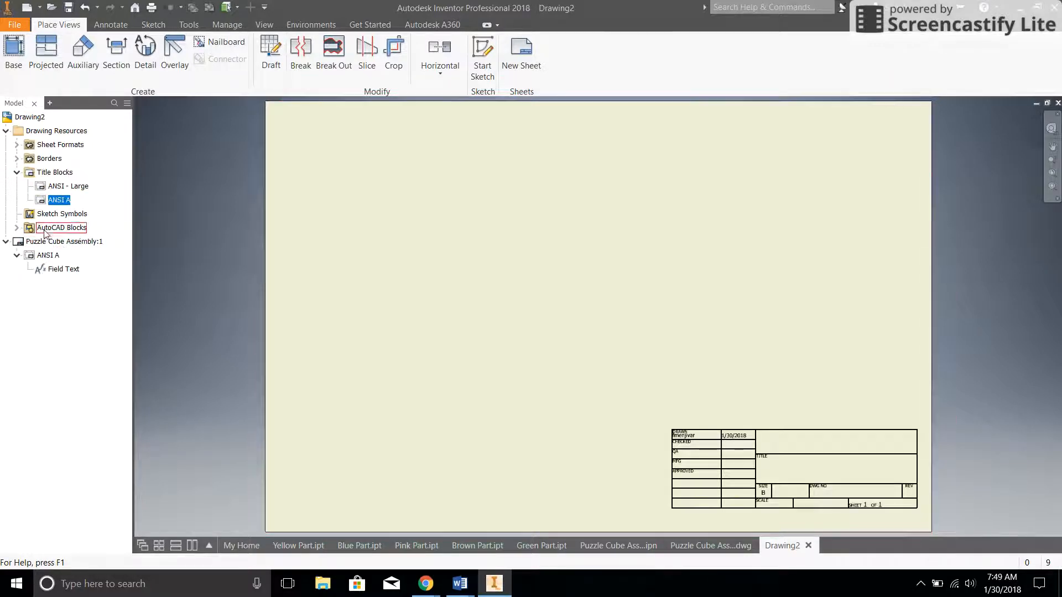
Step: Insert the default drawing border with 4 numeric horizontal zones and 4 alphabetical vertical zones
left_click(17, 159)
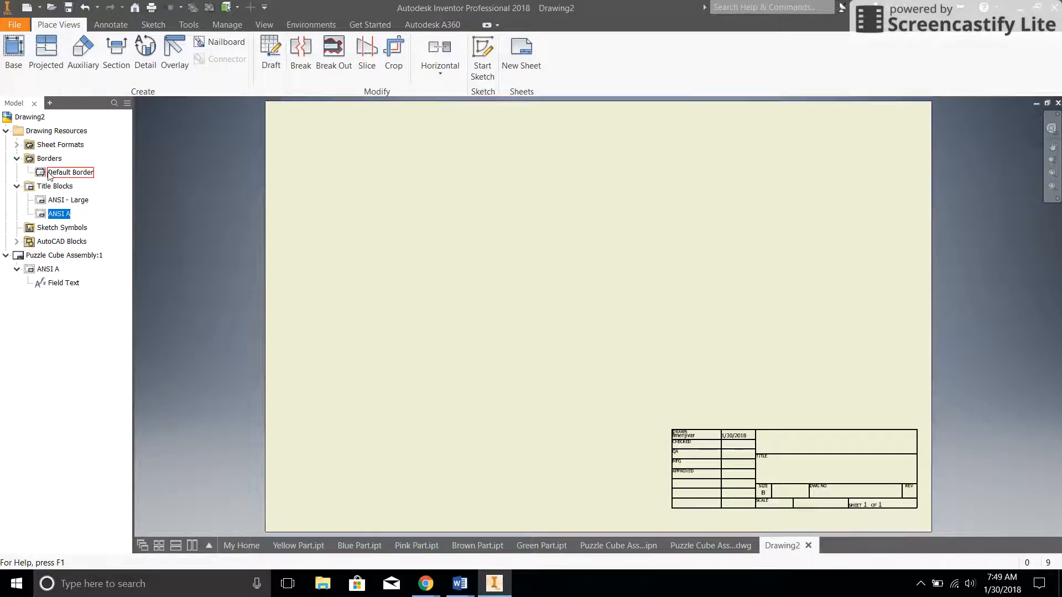
right_click(69, 172)
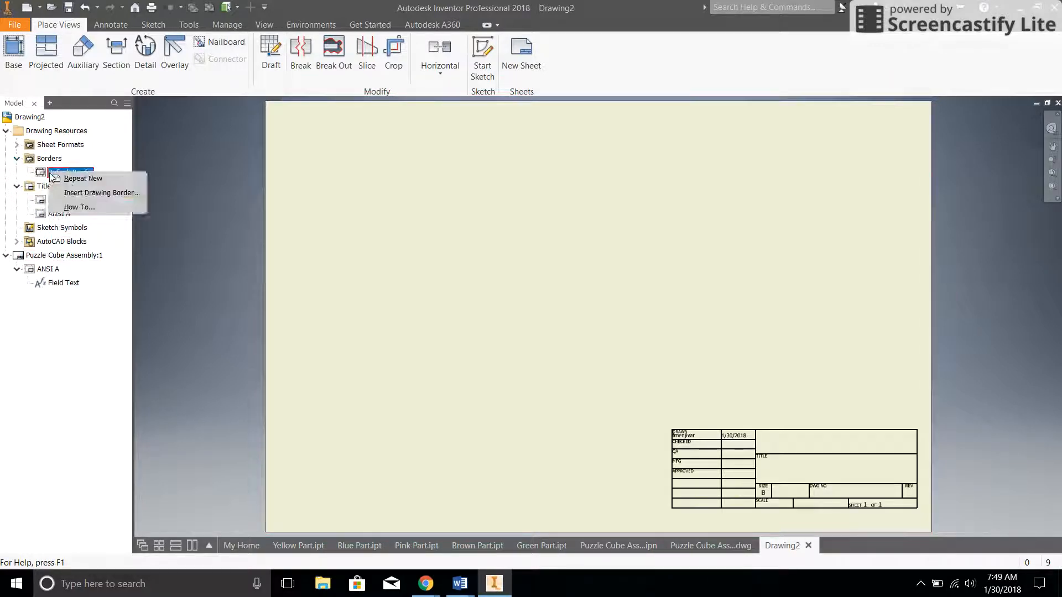
left_click(80, 193)
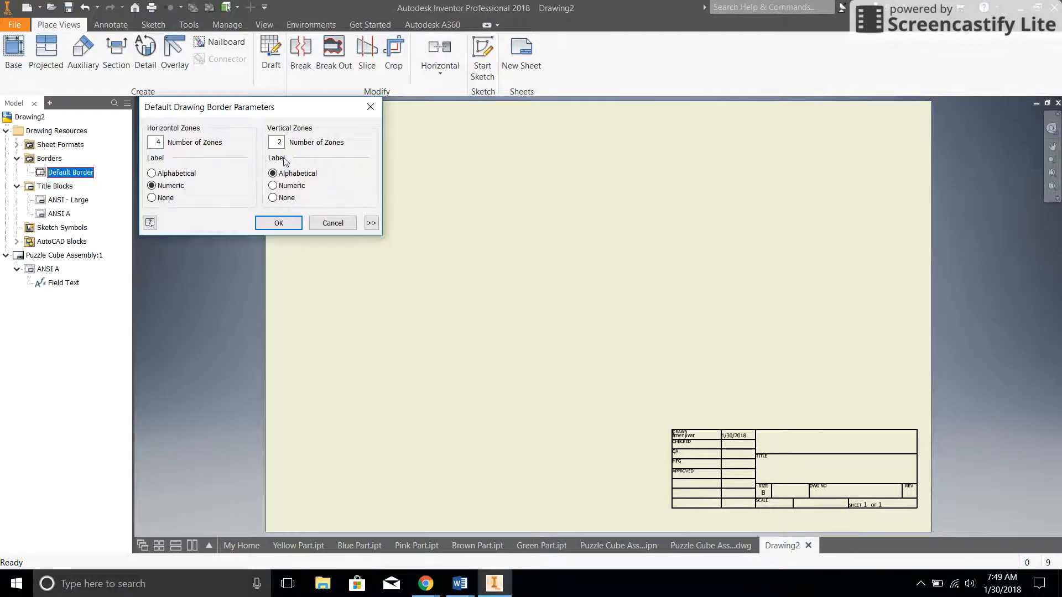
left_click(276, 223)
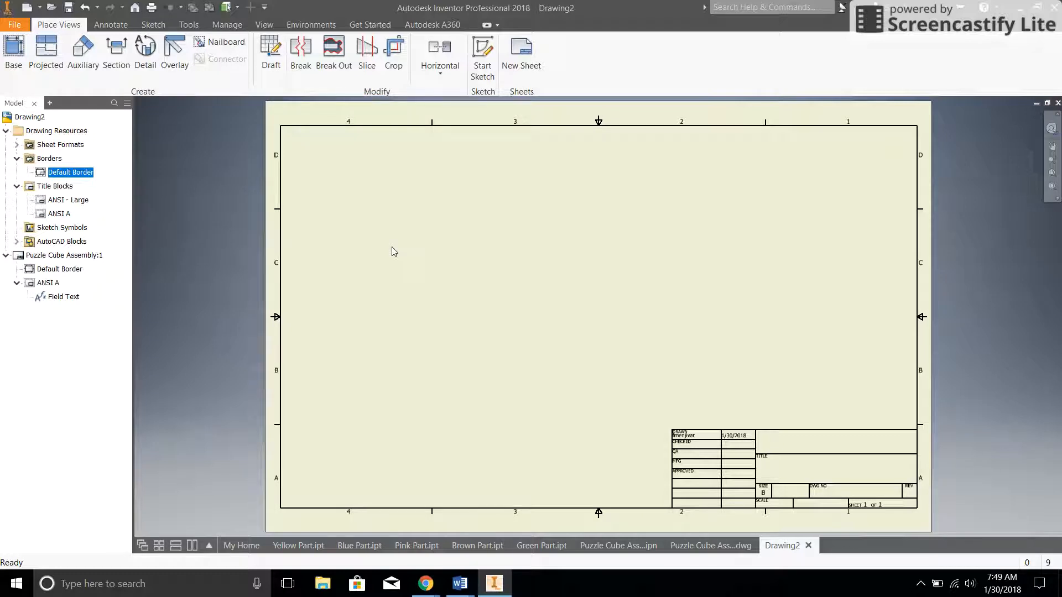
Step: Review the layout of the finished puzzle cube assembly drawing and return to the new drawing
left_click(716, 548)
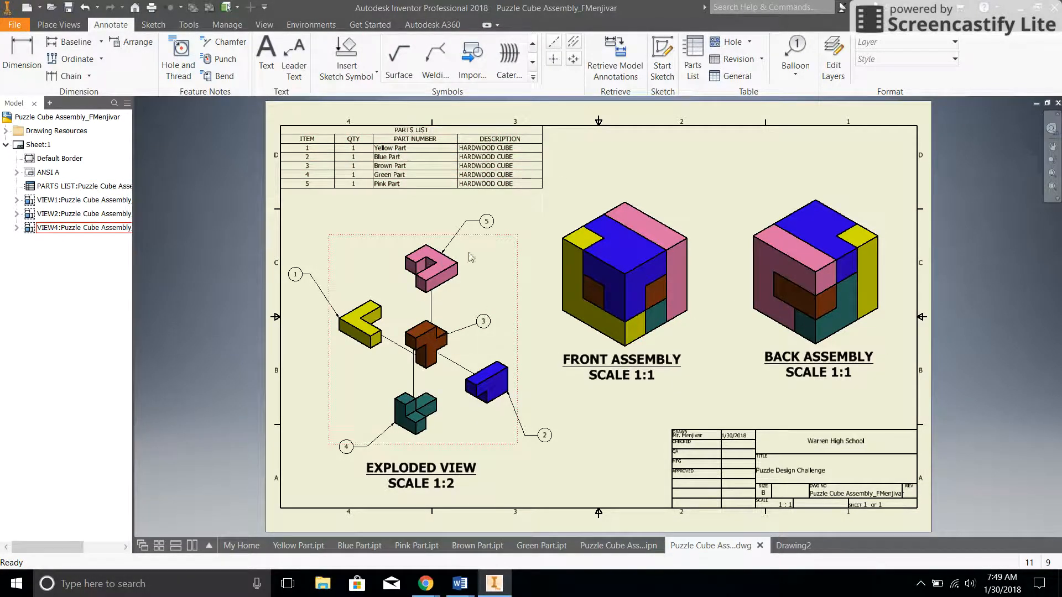
left_click(793, 545)
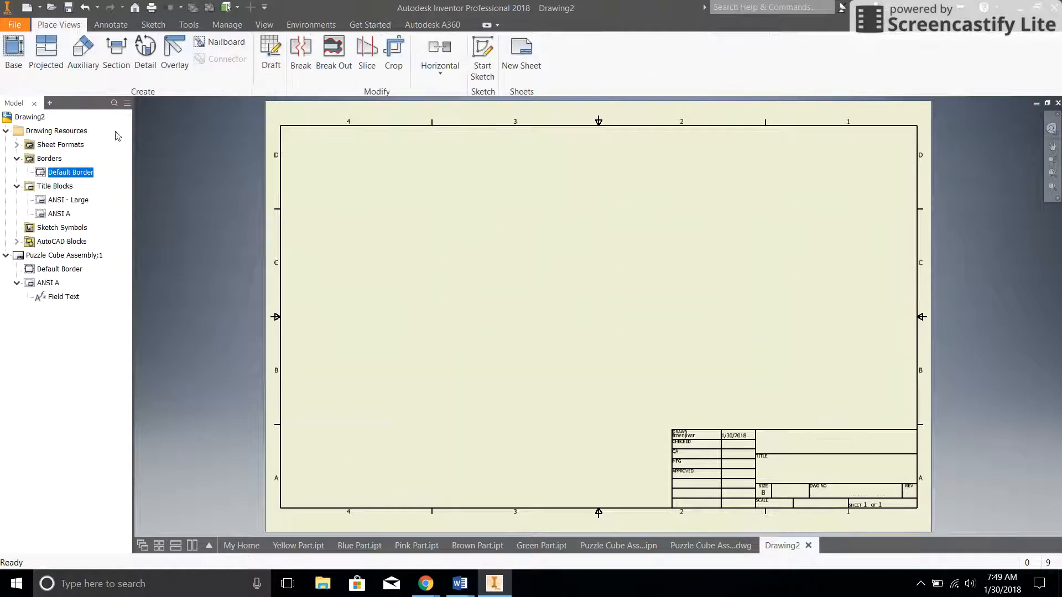
left_click(14, 52)
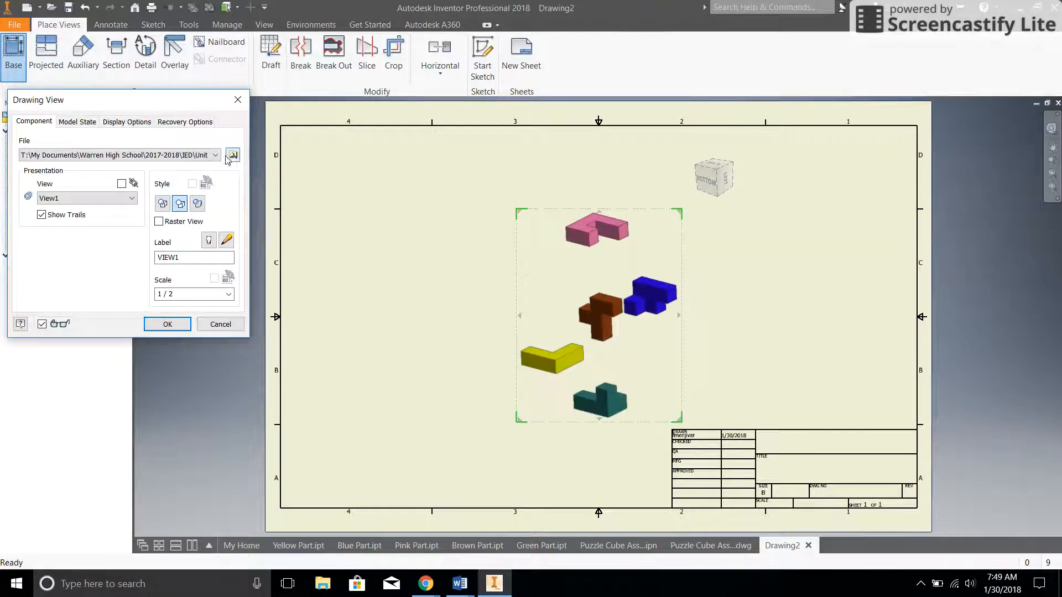
left_click(233, 156)
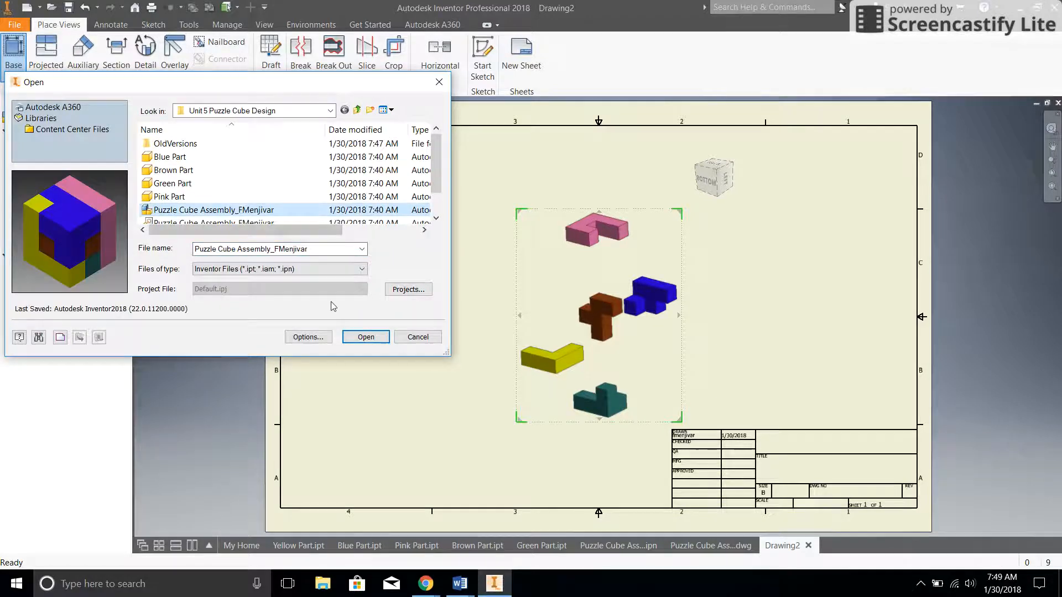
left_click(366, 337)
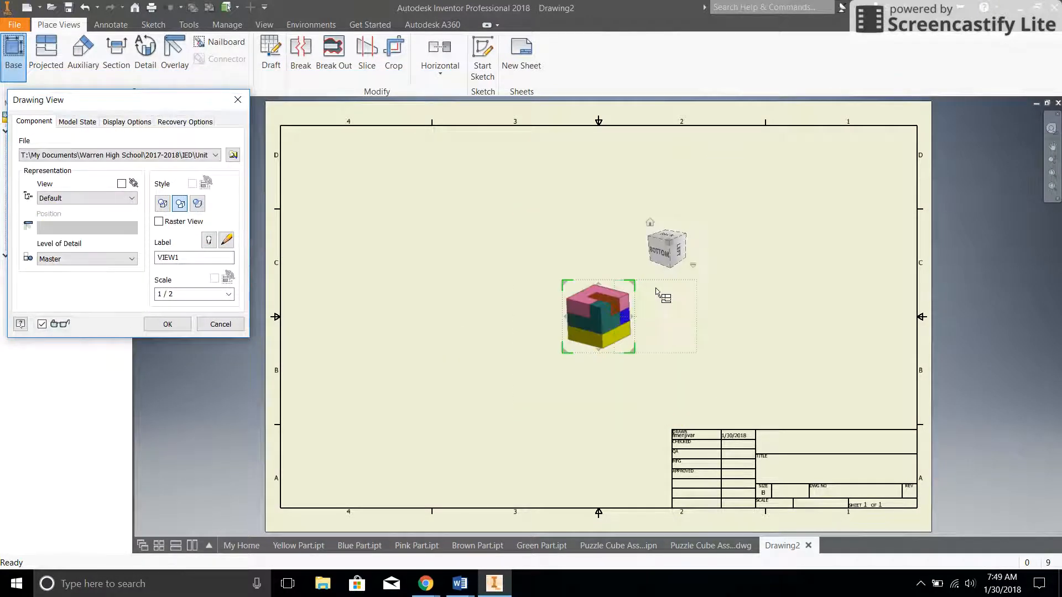
left_click_drag(646, 227, 656, 261)
left_click(653, 253)
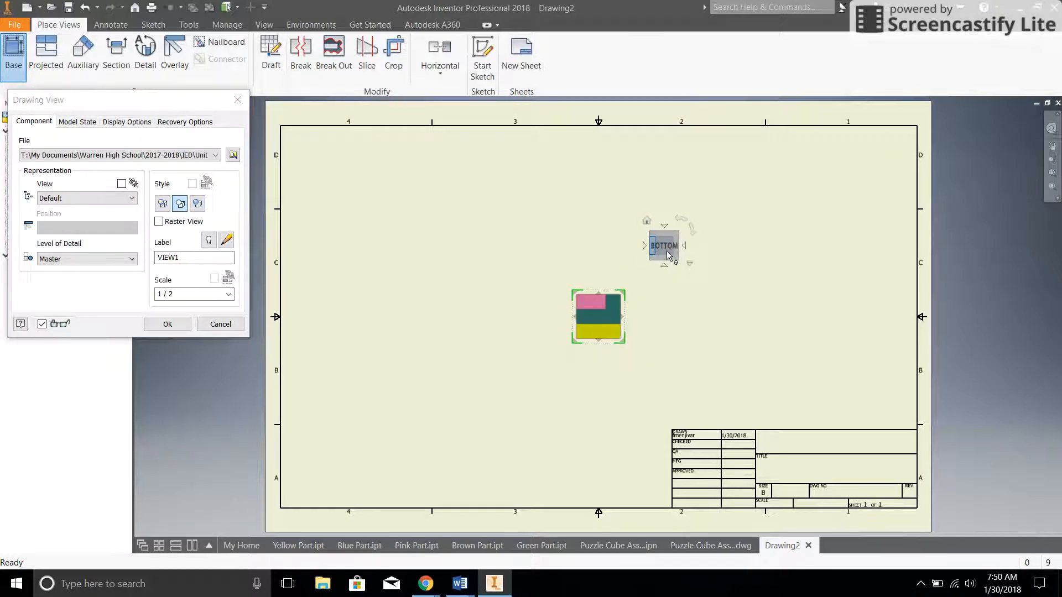
left_click(645, 245)
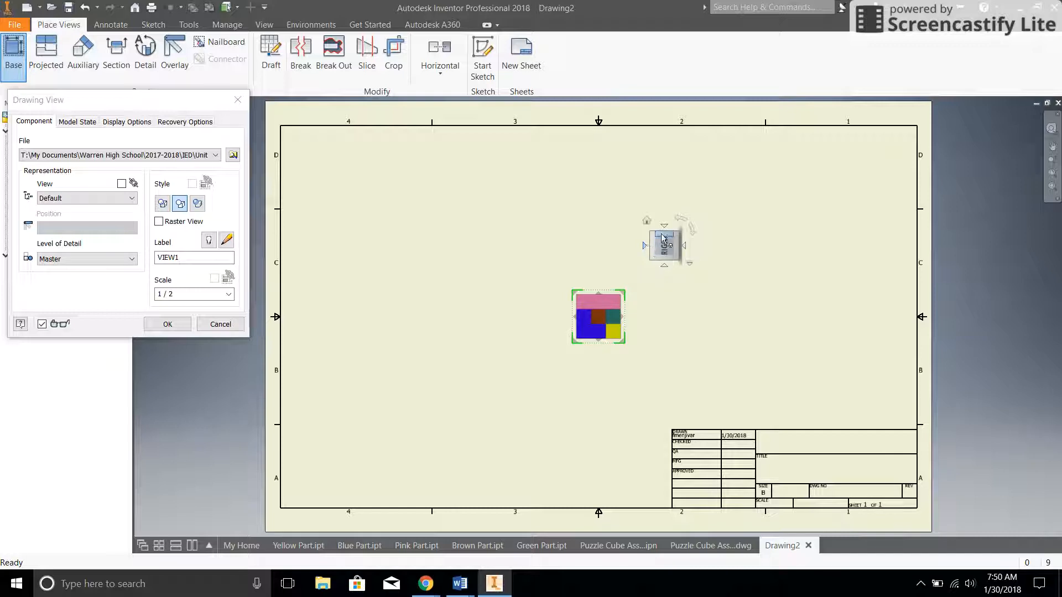
left_click(664, 238)
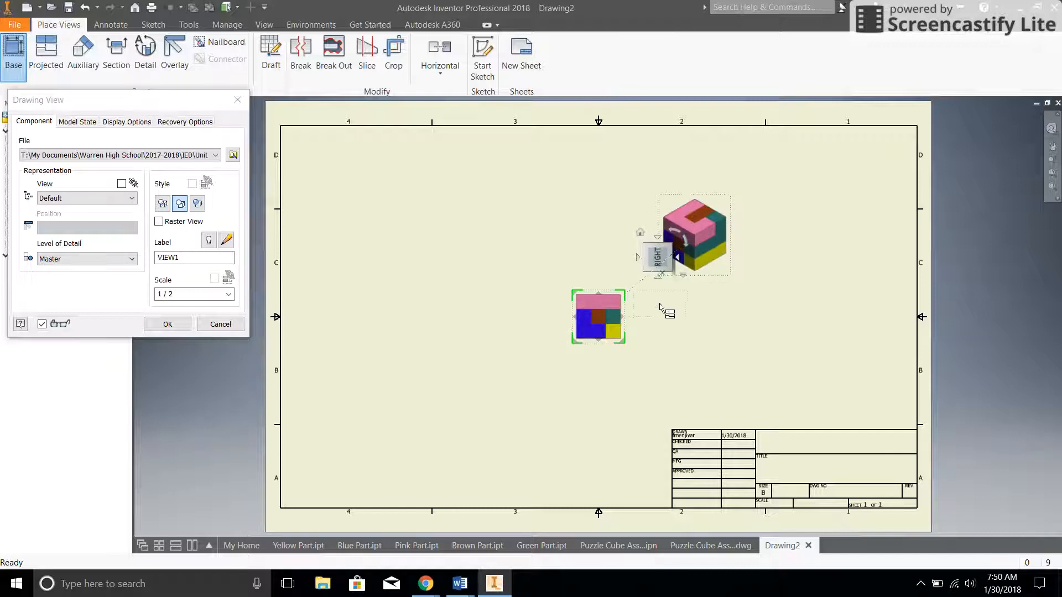
key("Escape")
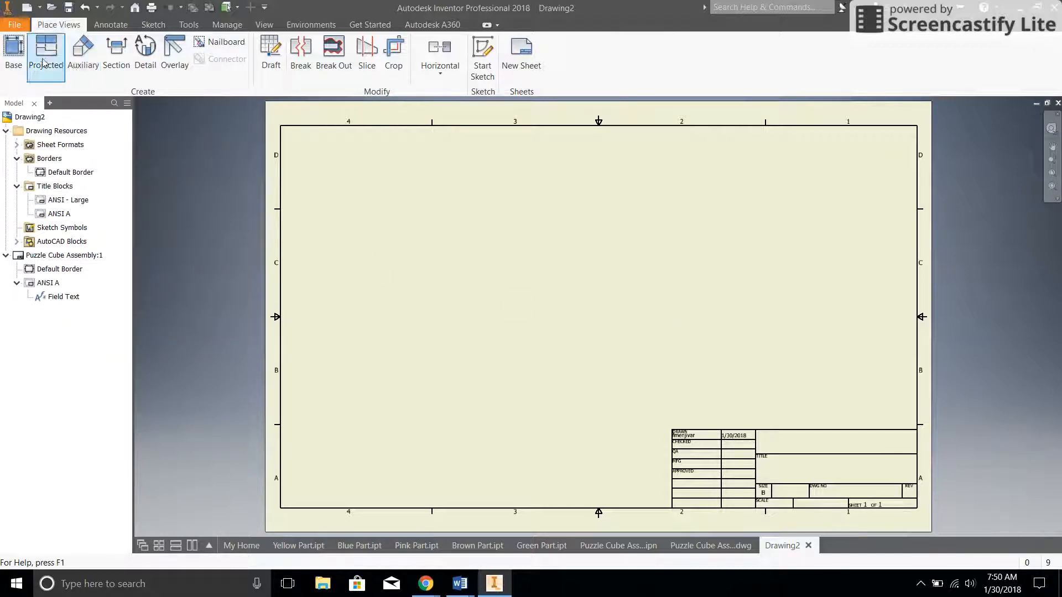
Step: Start a base view that uses the Puzzle Cube Assembly assembly file instead of the exploded presentation
left_click(14, 55)
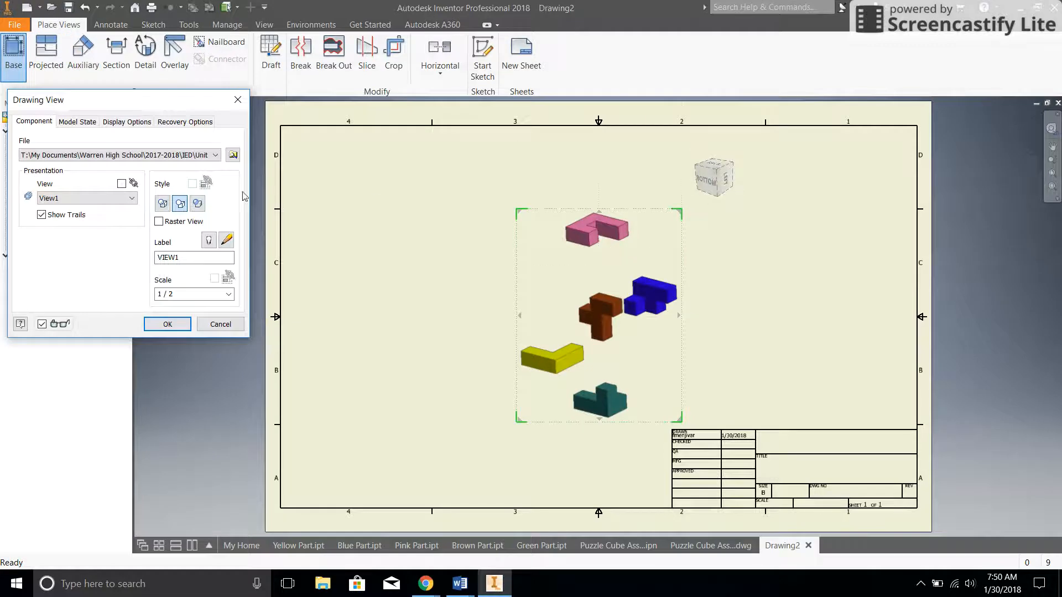
left_click(238, 160)
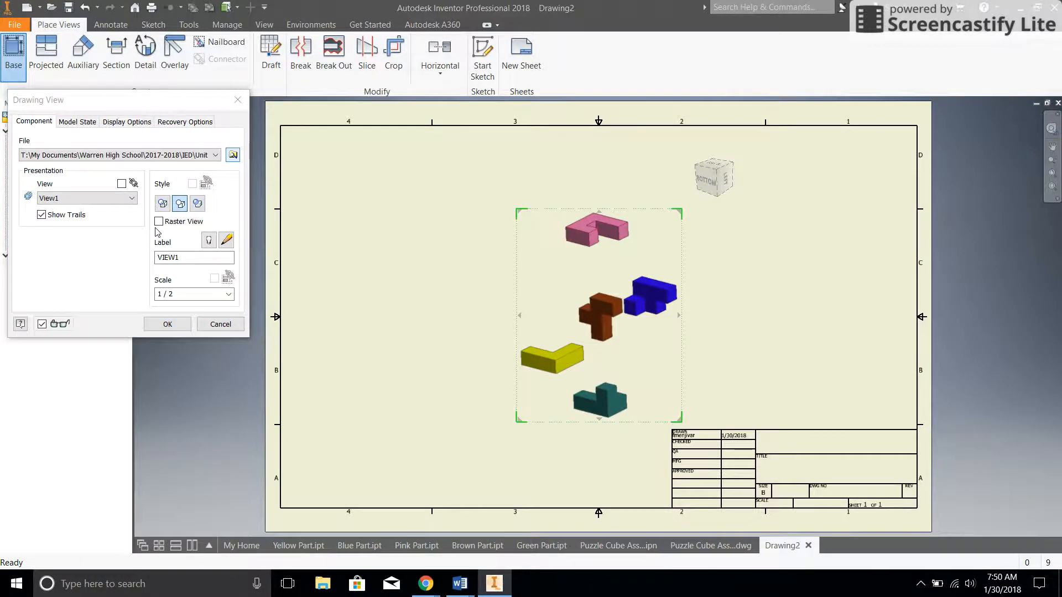
scroll(200, 191, "down", 1)
left_click(200, 188)
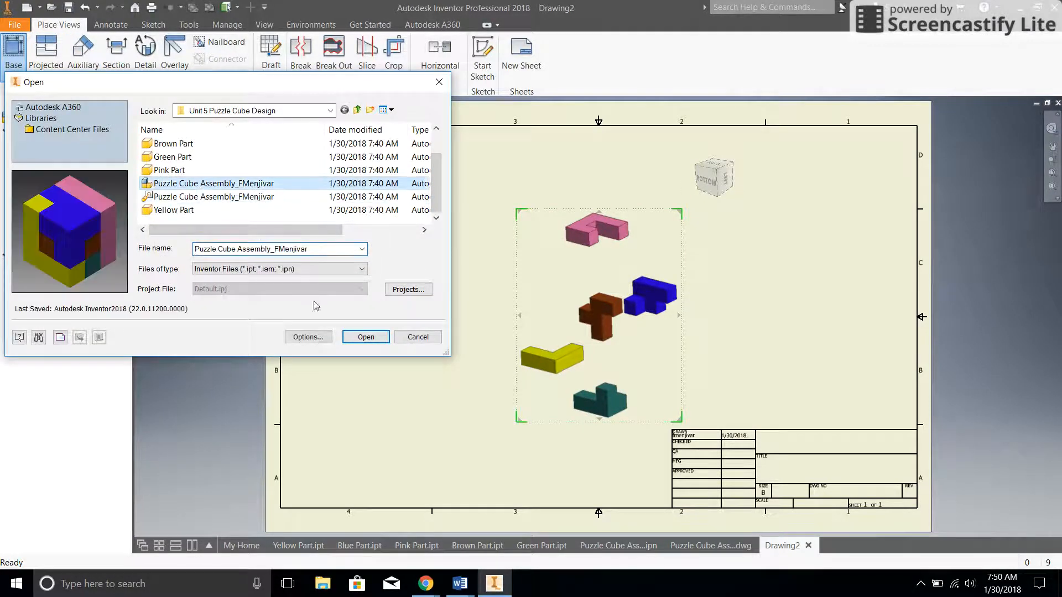
left_click(366, 337)
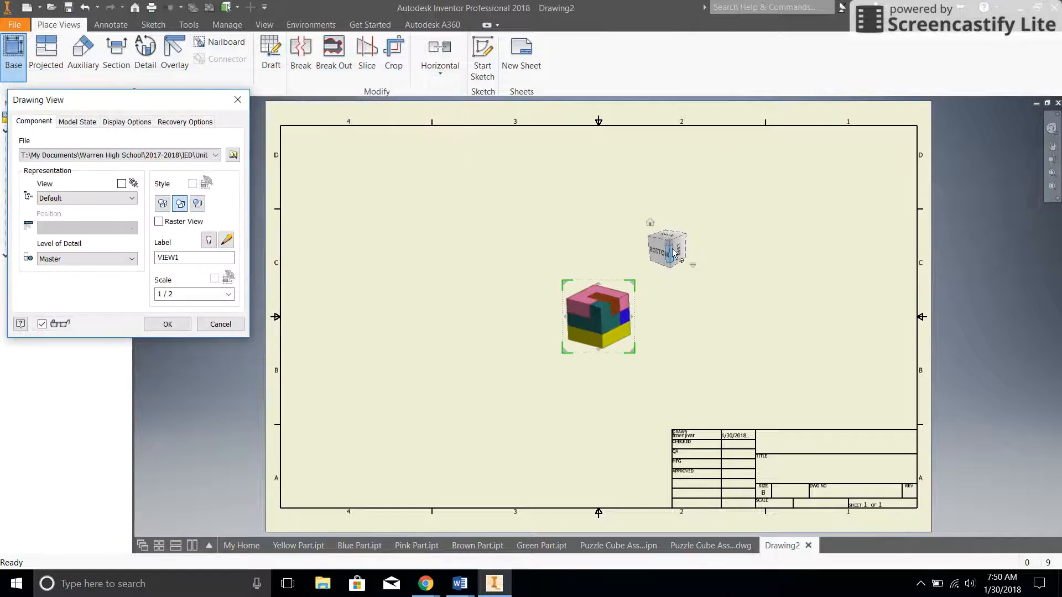
Step: Orient the base view to the isometric corner between the Top, Front and Right faces
left_click(668, 239)
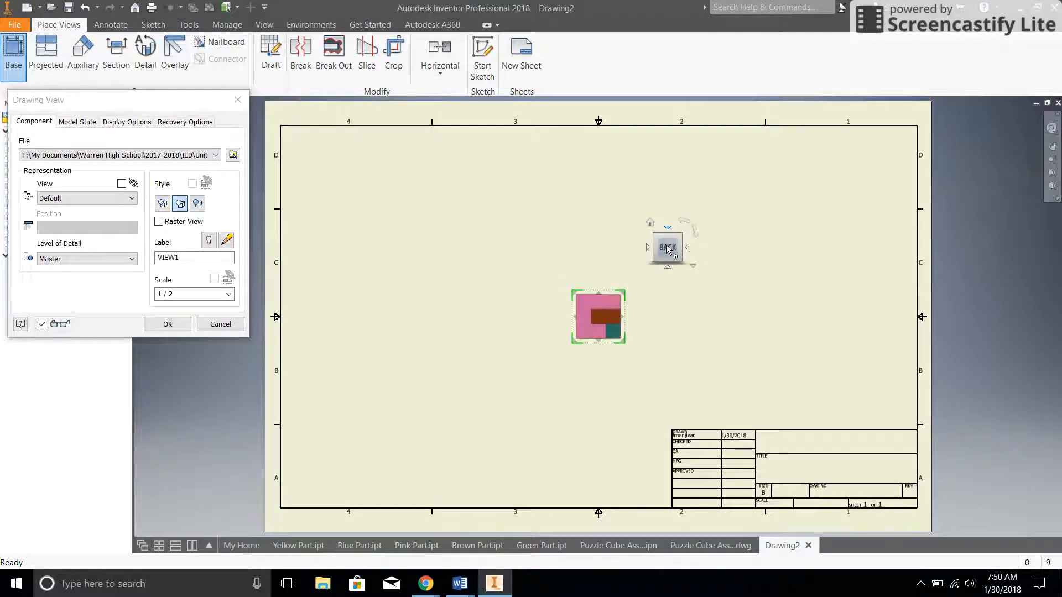
left_click(688, 247)
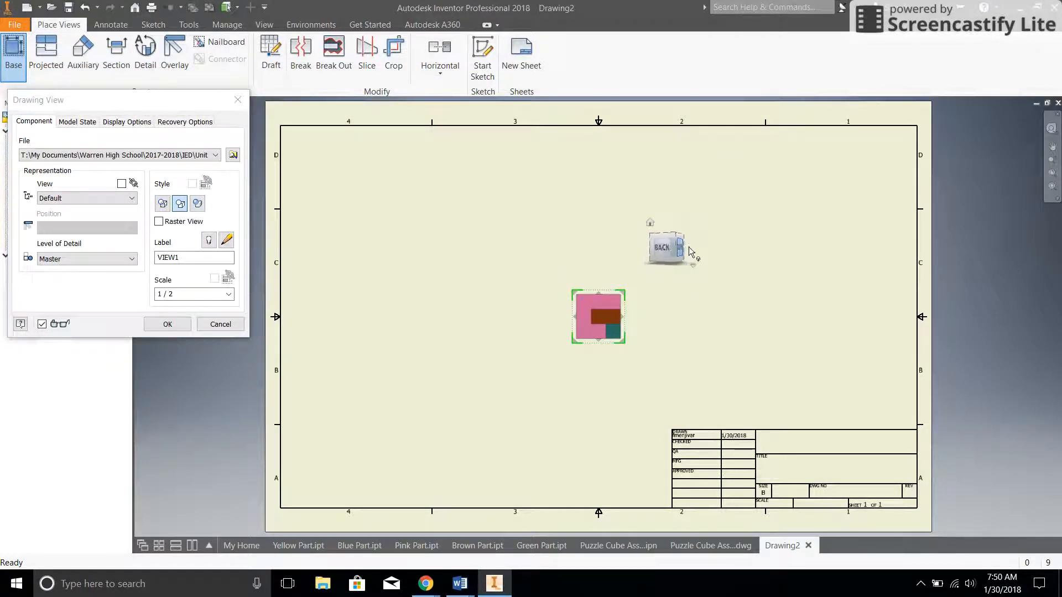
left_click(688, 248)
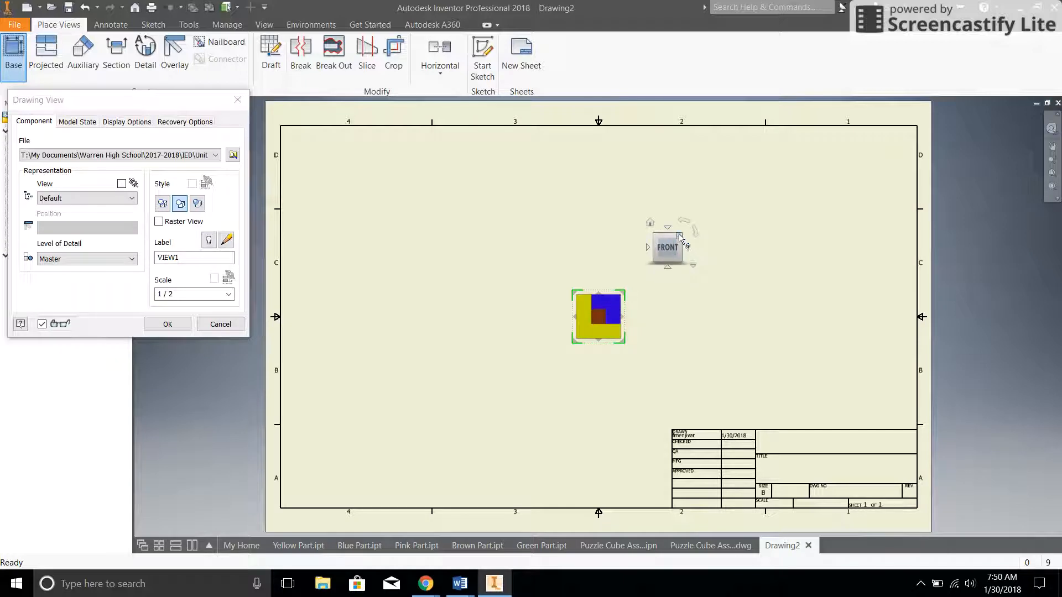
left_click(680, 234)
Step: Position the front assembly view in the upper middle of the sheet, set its scale to 1/1 and finish it
left_click_drag(611, 316, 670, 261)
left_click(180, 293)
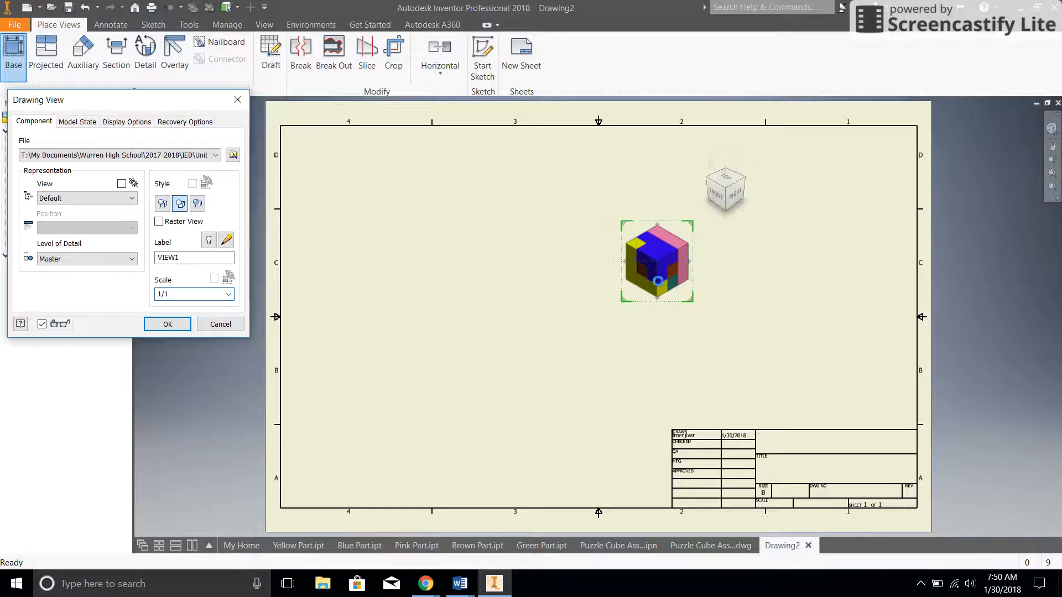
left_click_drag(661, 264, 651, 265)
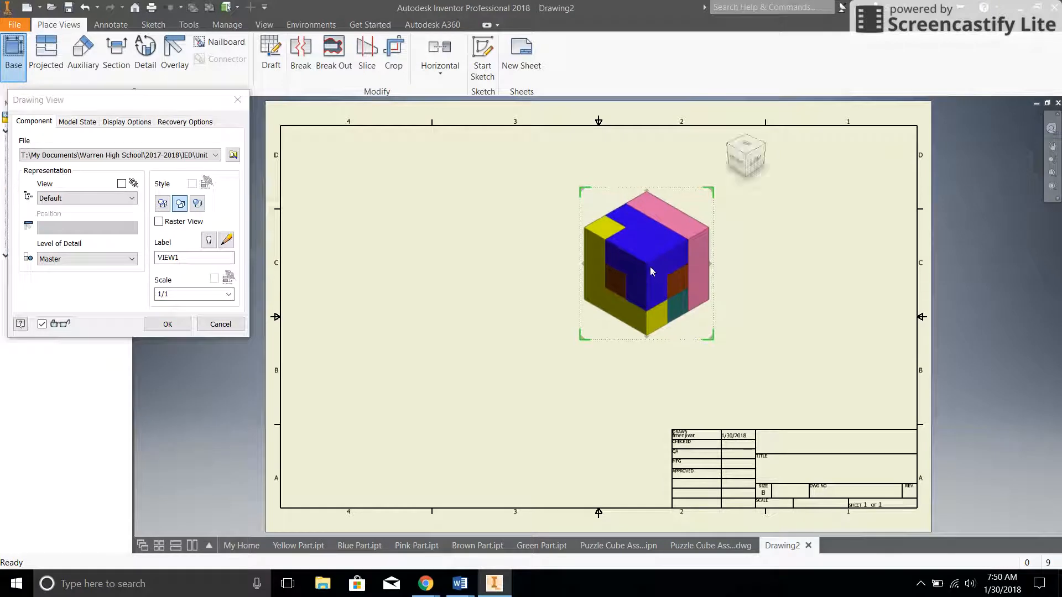
right_click(650, 264)
left_click(713, 261)
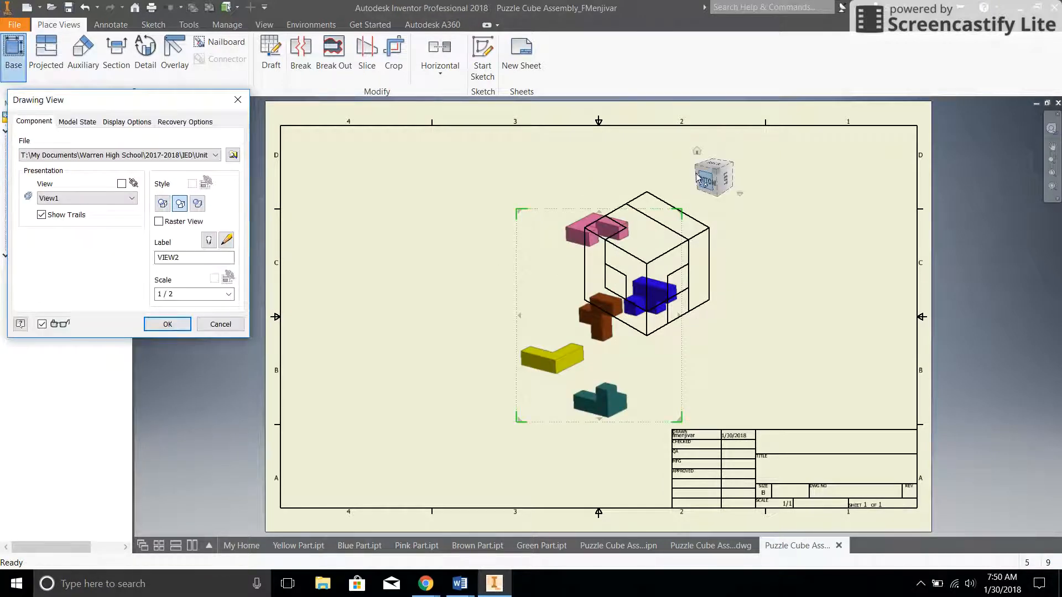
Step: Load the Puzzle Cube Assembly assembly file into a second base view and orient it to the Top, Back and Left isometric corner
left_click(236, 160)
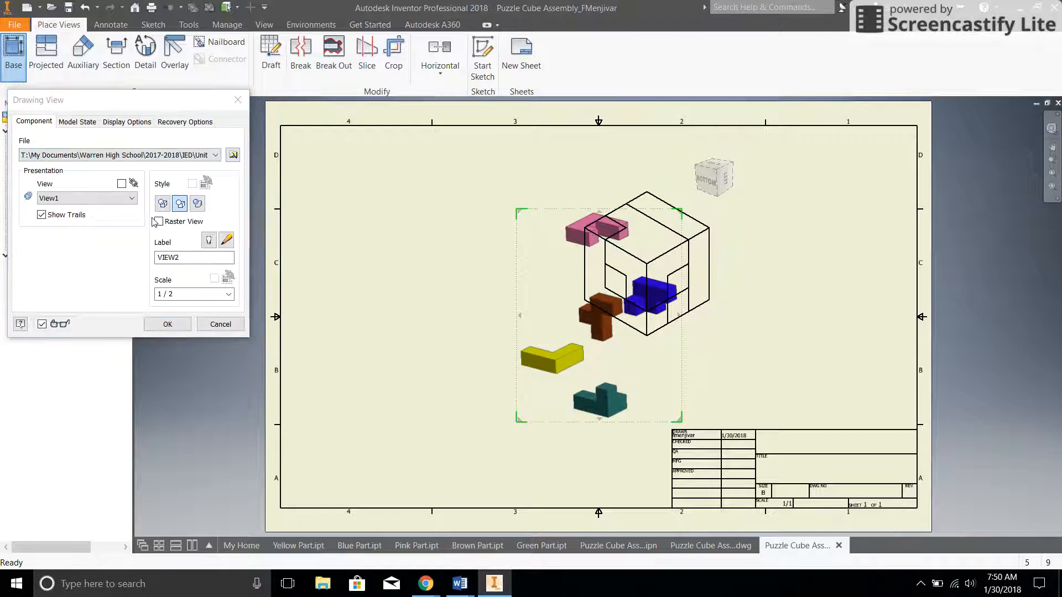
scroll(196, 191, "down", 1)
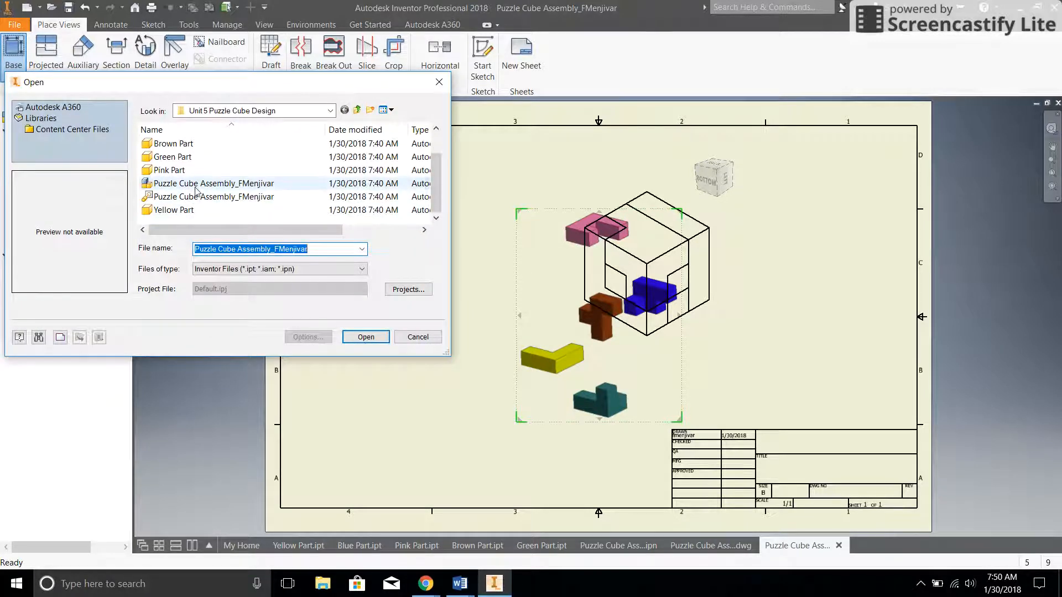
left_click(196, 184)
left_click(365, 337)
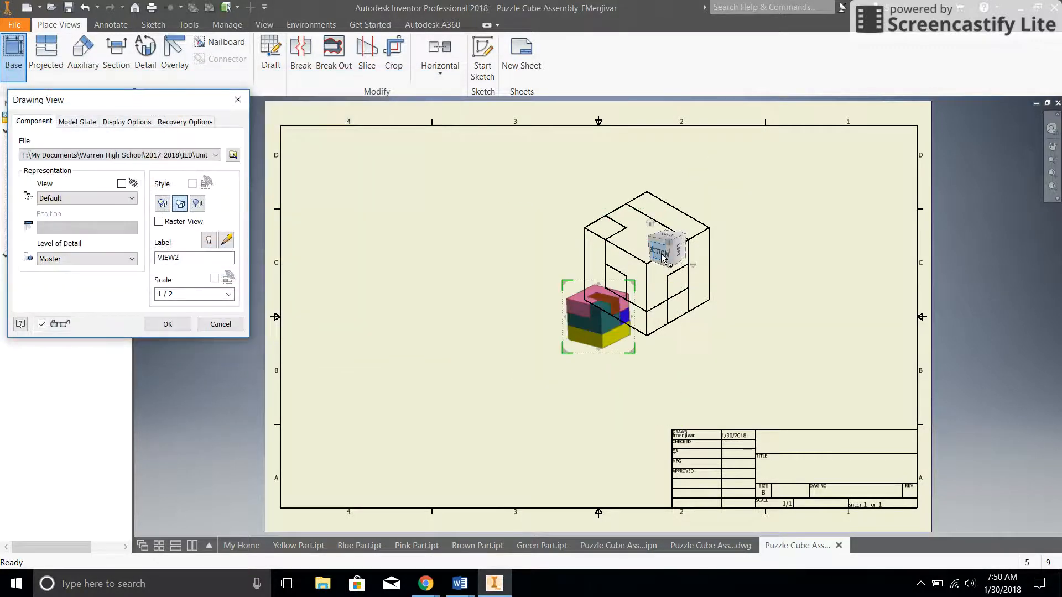
left_click(676, 252)
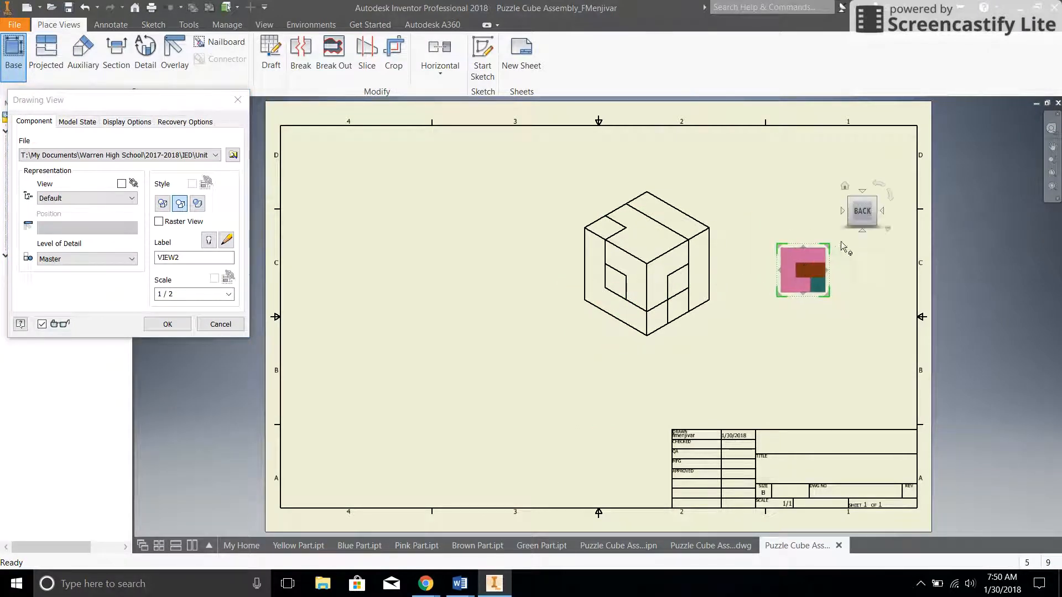
left_click(879, 203)
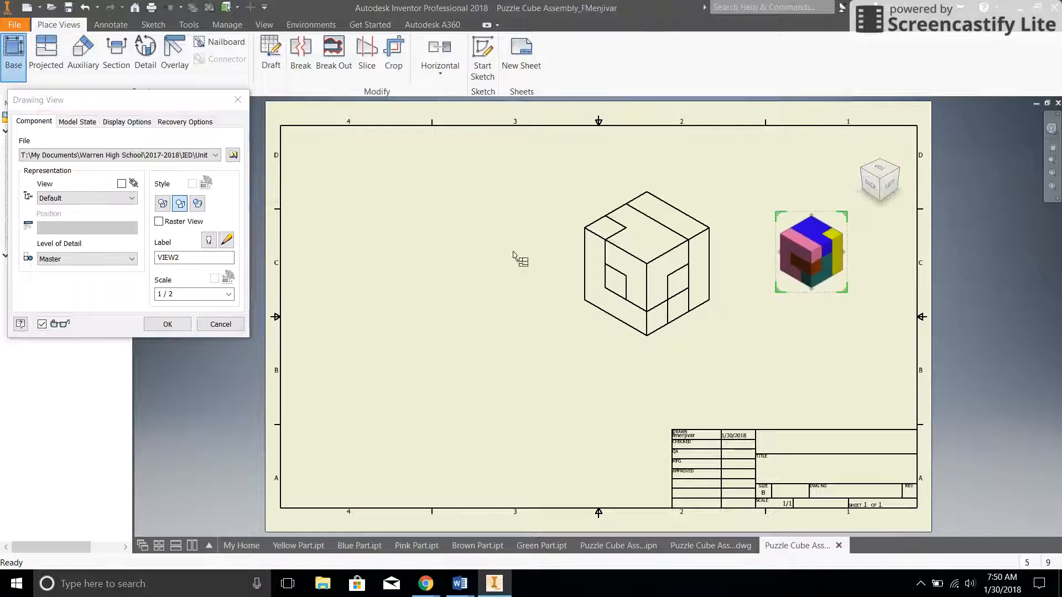
Step: Set the back assembly view's scale to 1/1, align it beside the front assembly view and finish it
left_click_drag(181, 294, 121, 304)
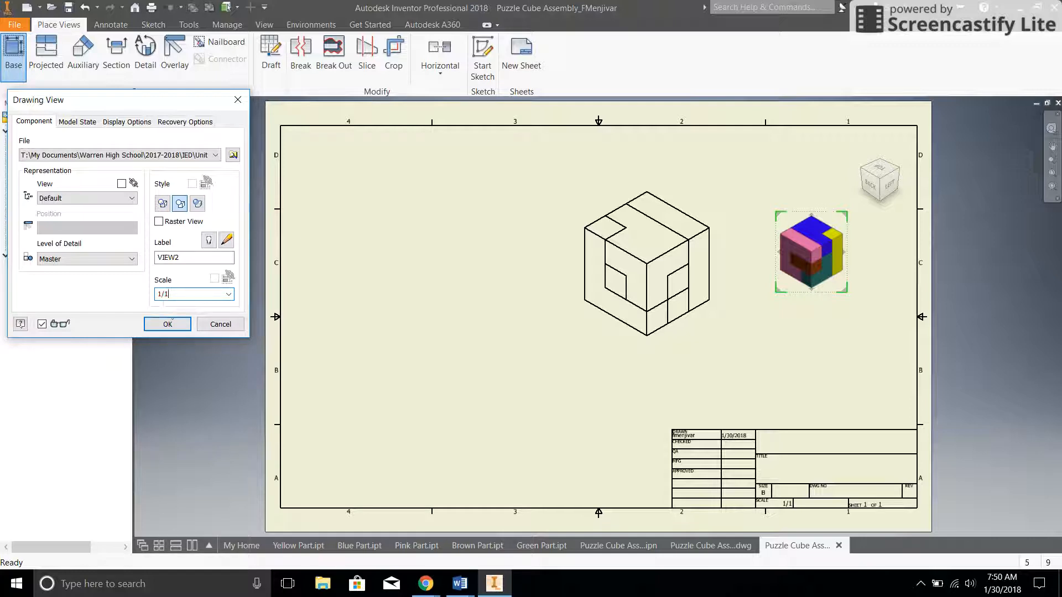
left_click_drag(816, 267, 813, 277)
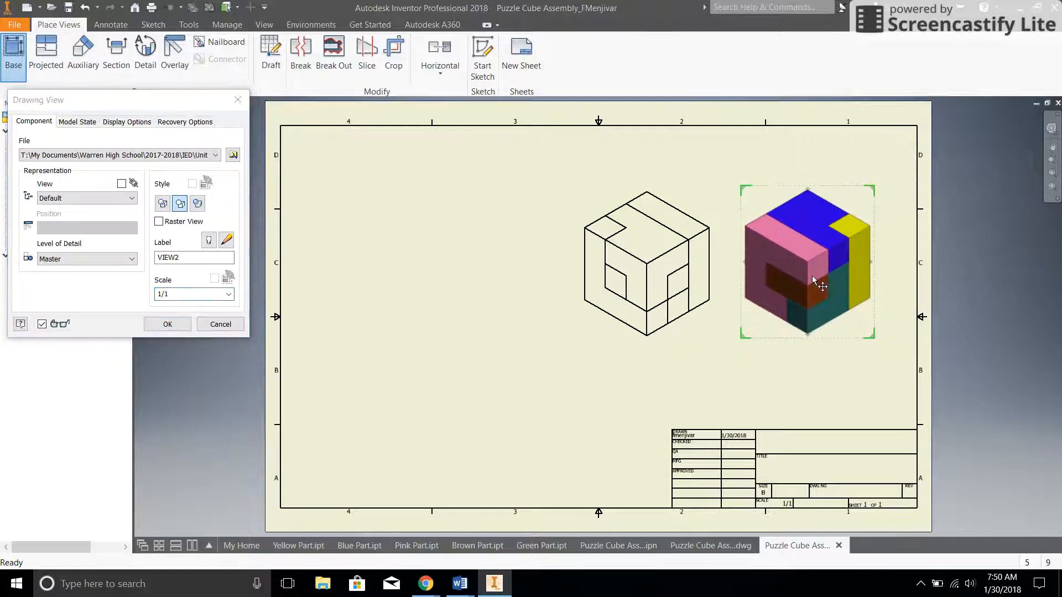
right_click(813, 276)
left_click(851, 274)
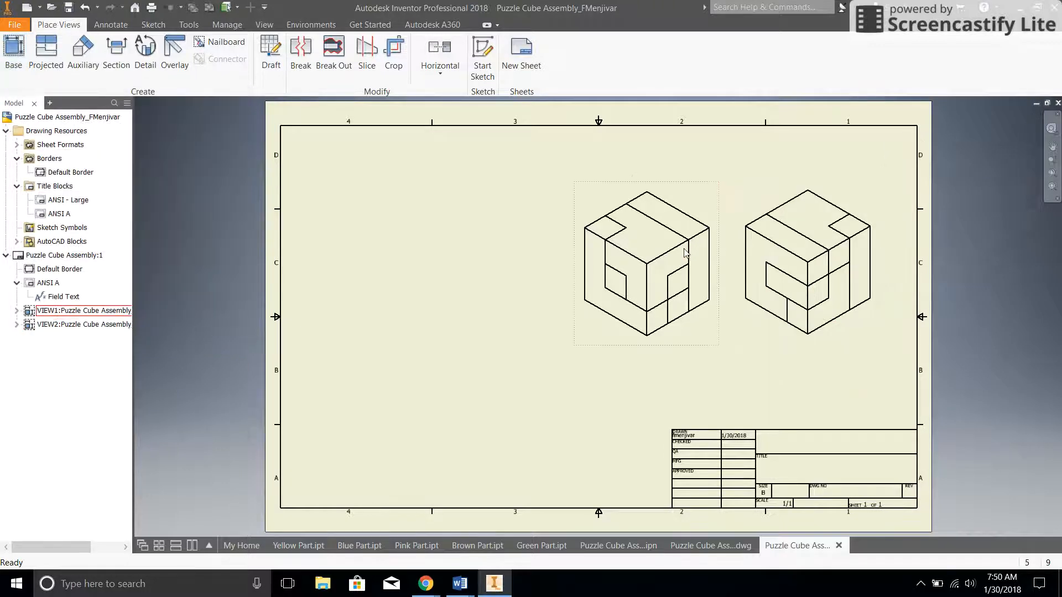
Step: Change the display style of the front isometric assembly view to shaded
right_click(684, 197)
left_click(683, 233)
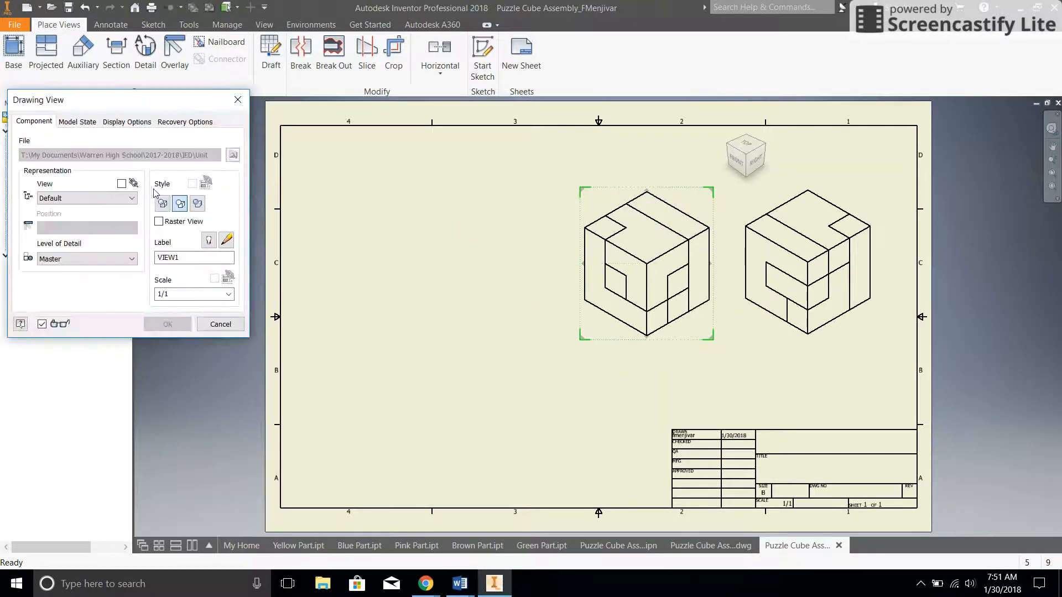
left_click(167, 325)
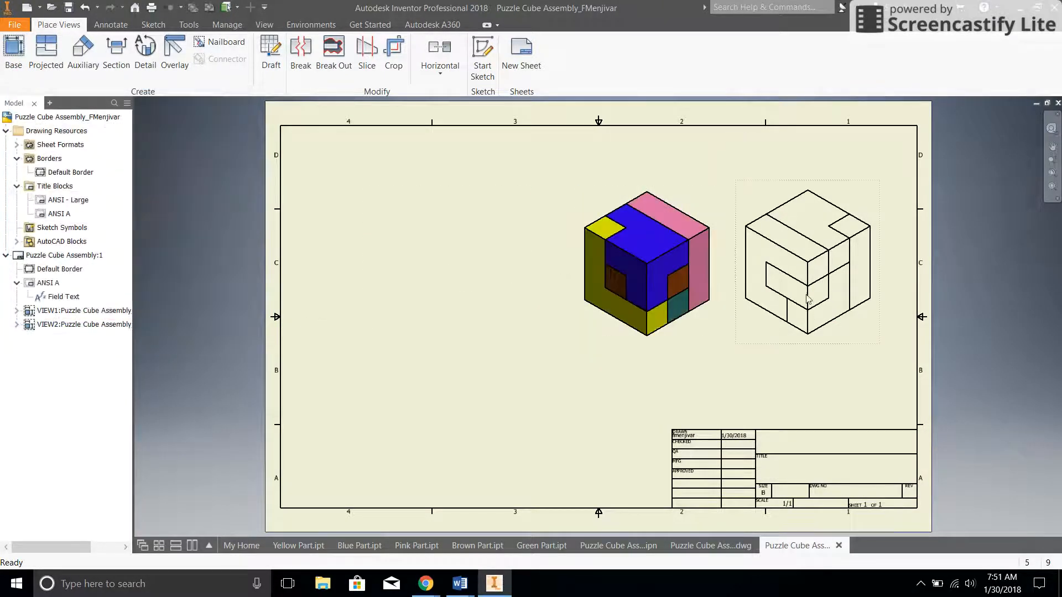
Step: Change the back isometric assembly view to the shaded style and shift the front view slightly farther away from it
right_click(824, 197)
left_click(828, 242)
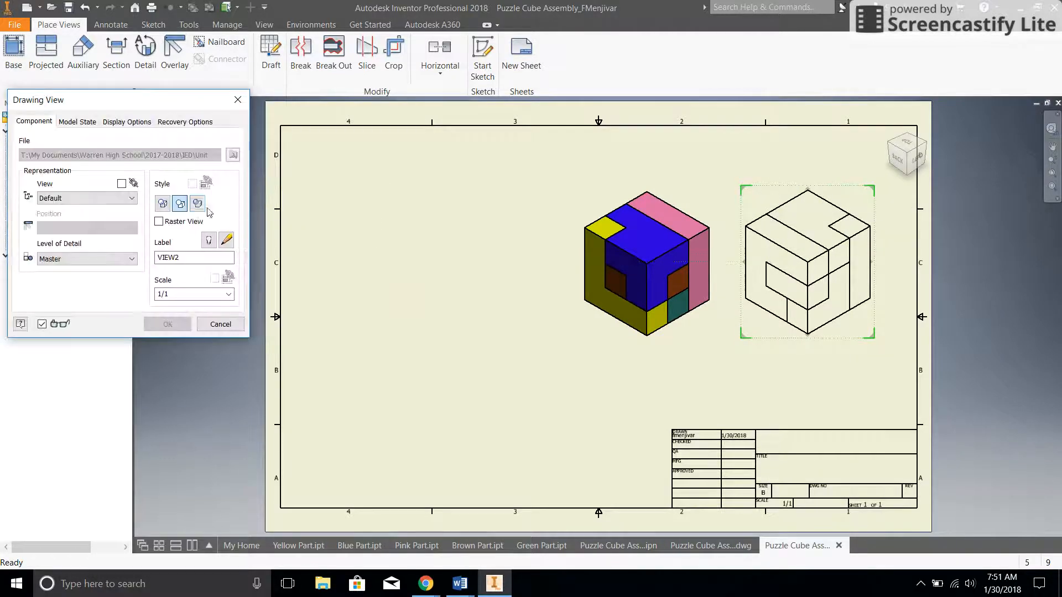
left_click(198, 210)
left_click(168, 324)
left_click(638, 274)
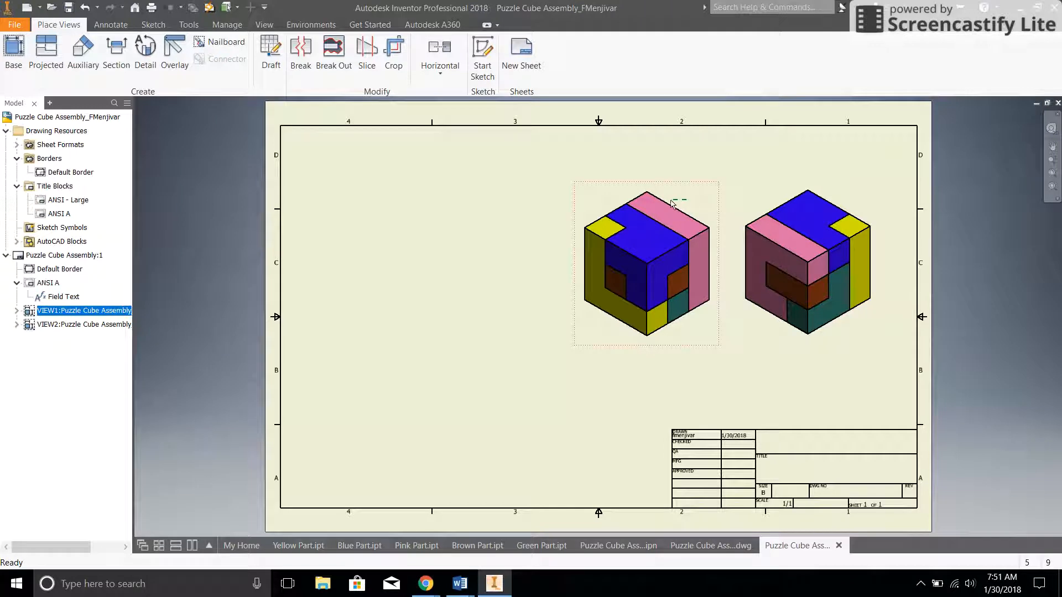
left_click_drag(698, 188, 678, 188)
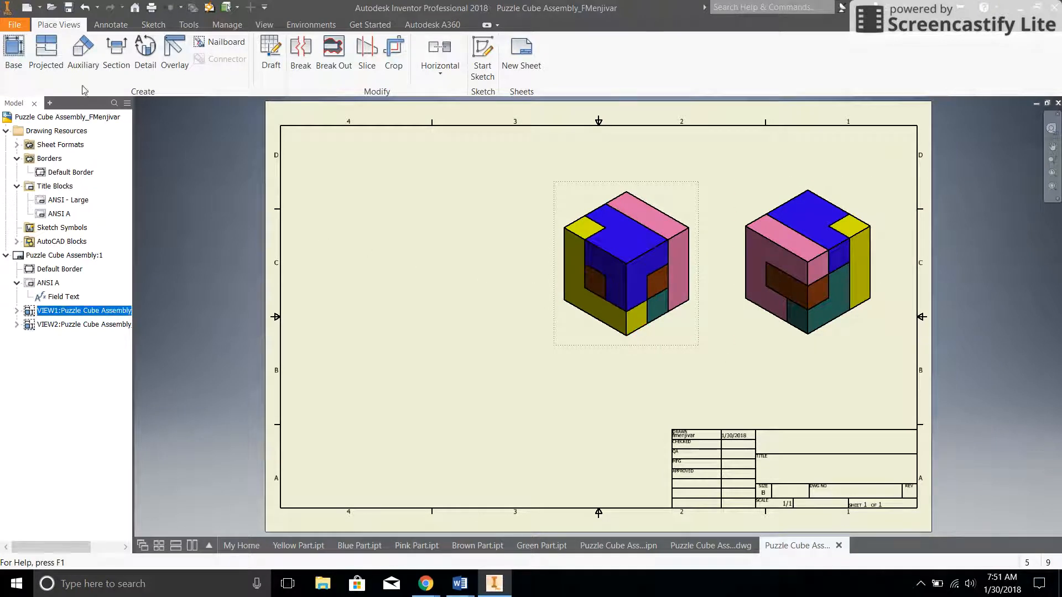
left_click(12, 57)
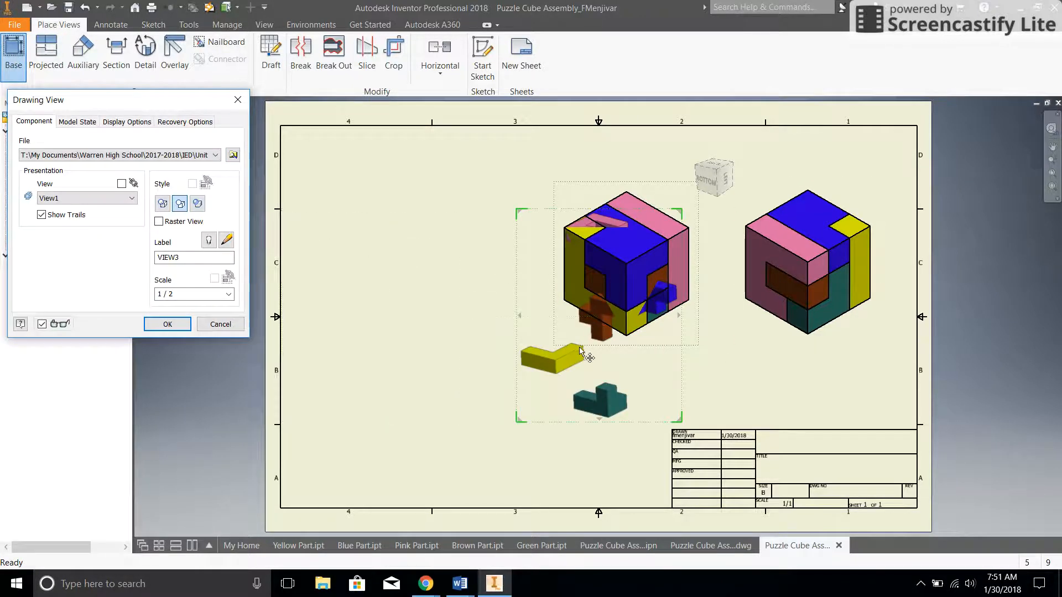
left_click(360, 314)
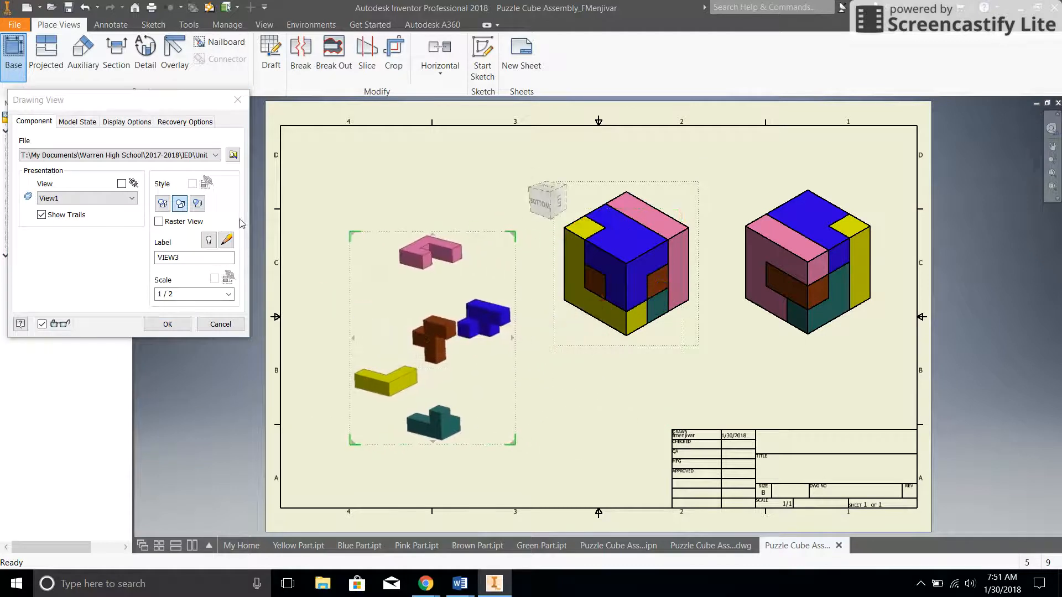
left_click(132, 199)
left_click(114, 224)
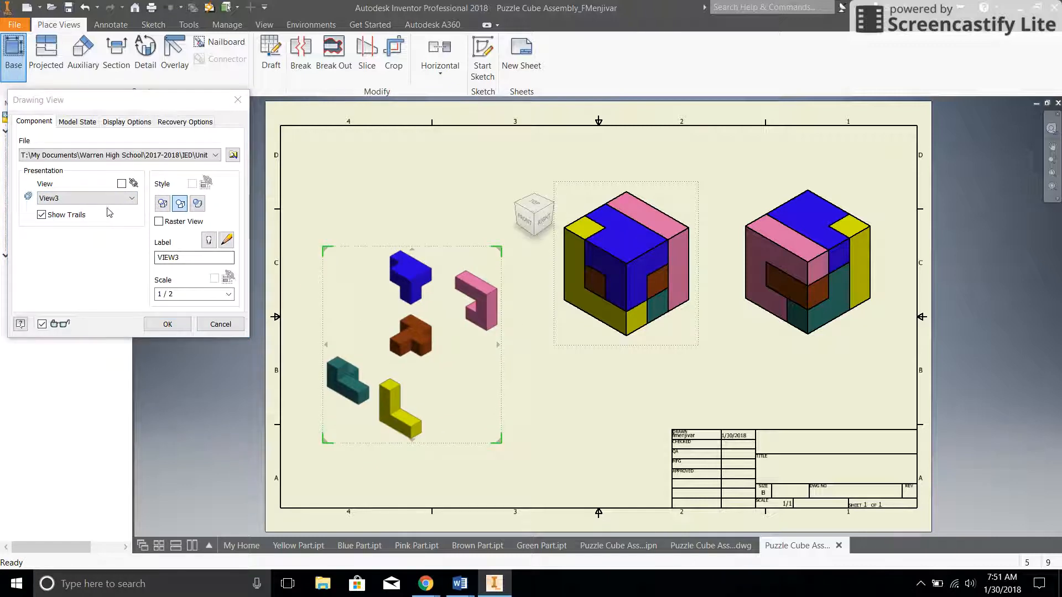
Step: Switch to the Puzzle Cube Assembly presentation and rotate the exploded model to a different viewing angle
left_click(692, 548)
left_click(622, 546)
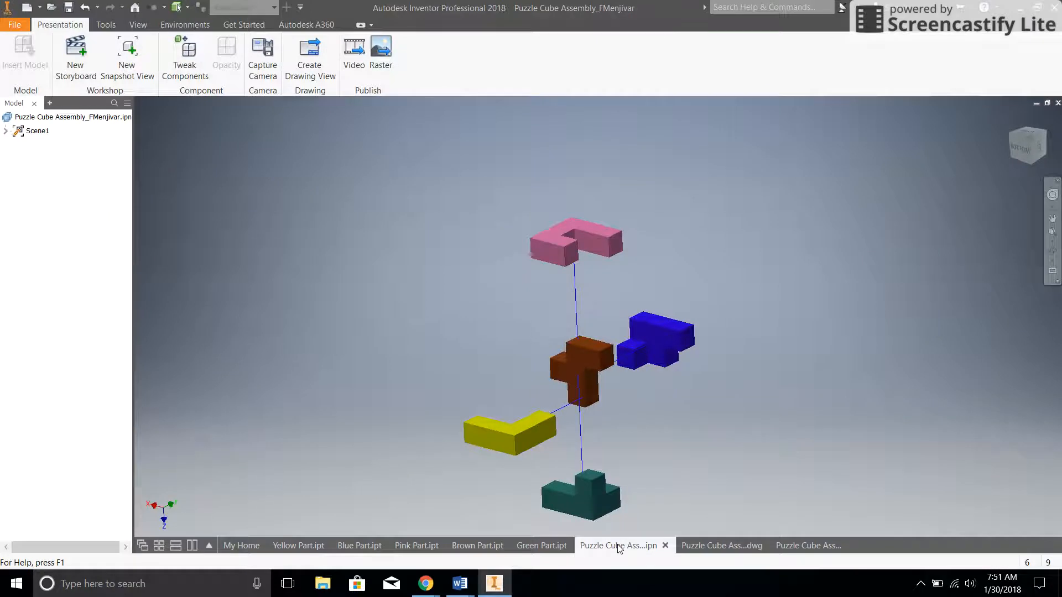
left_click(295, 55)
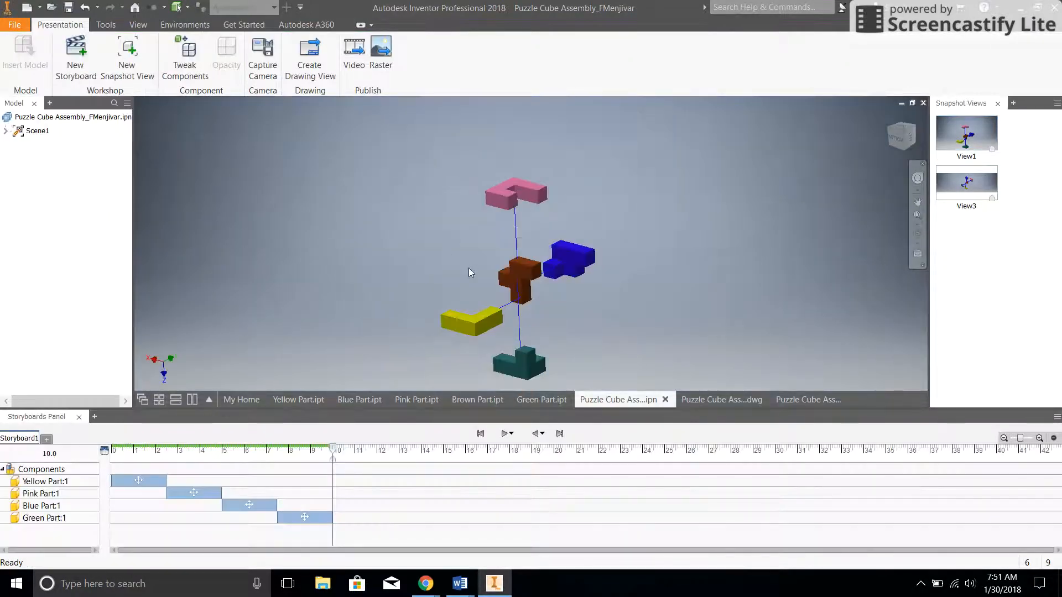
left_click(917, 235)
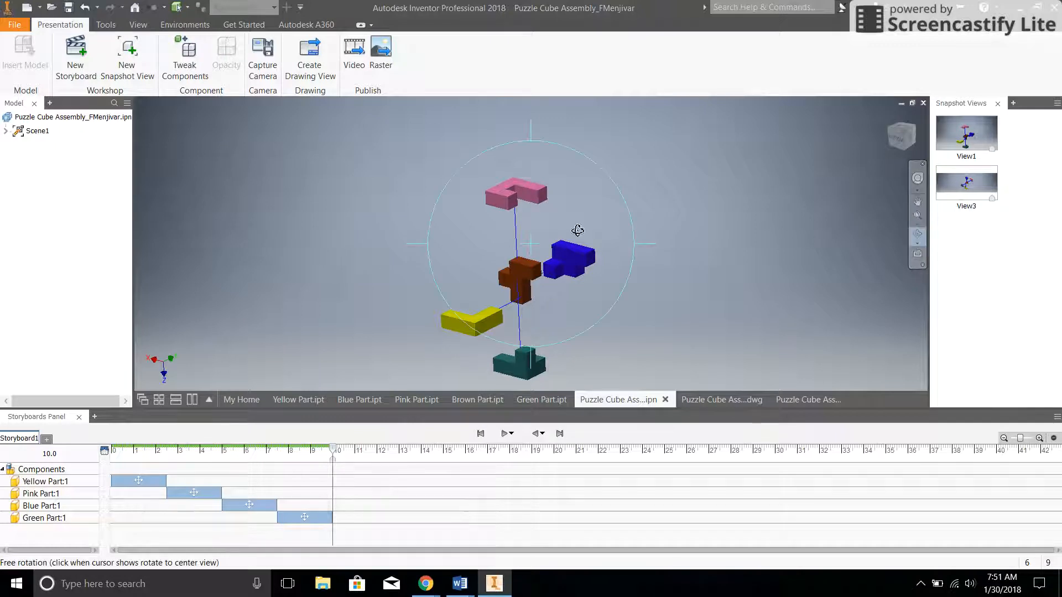
left_click_drag(568, 198, 649, 254)
left_click_drag(512, 166, 551, 278)
left_click(841, 244)
Step: Reposition the exploded model in the presentation window and capture this orientation as a new snapshot view
left_click(918, 202)
left_click_drag(635, 289, 634, 209)
right_click(627, 208)
left_click(673, 209)
right_click(560, 219)
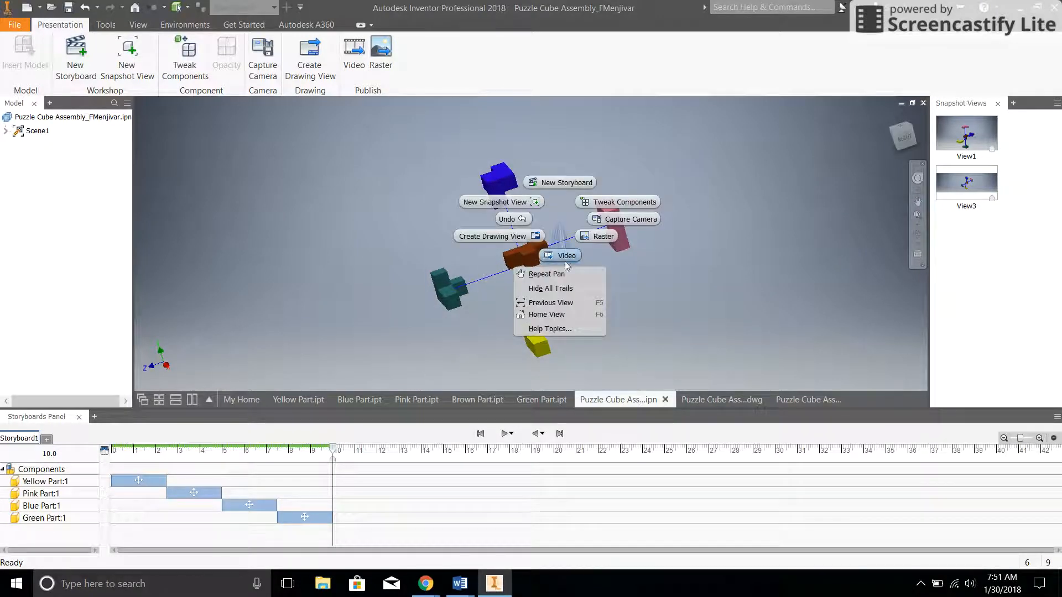
left_click(501, 202)
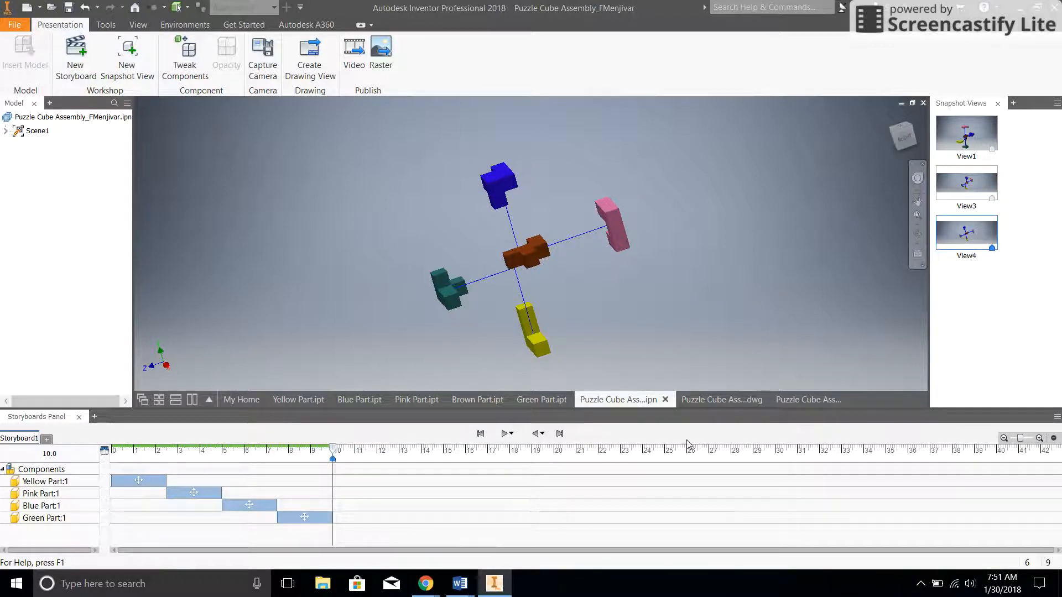
Step: Return to the puzzle cube drawing and start a base view of the exploded presentation using snapshot View3
left_click(795, 400)
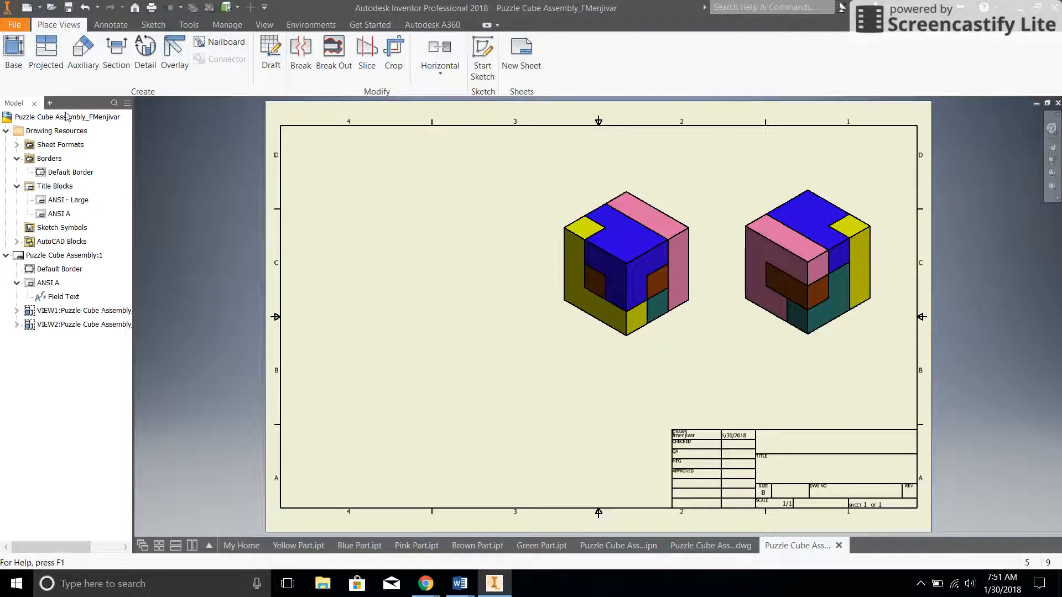
left_click(13, 53)
left_click(83, 198)
left_click(66, 234)
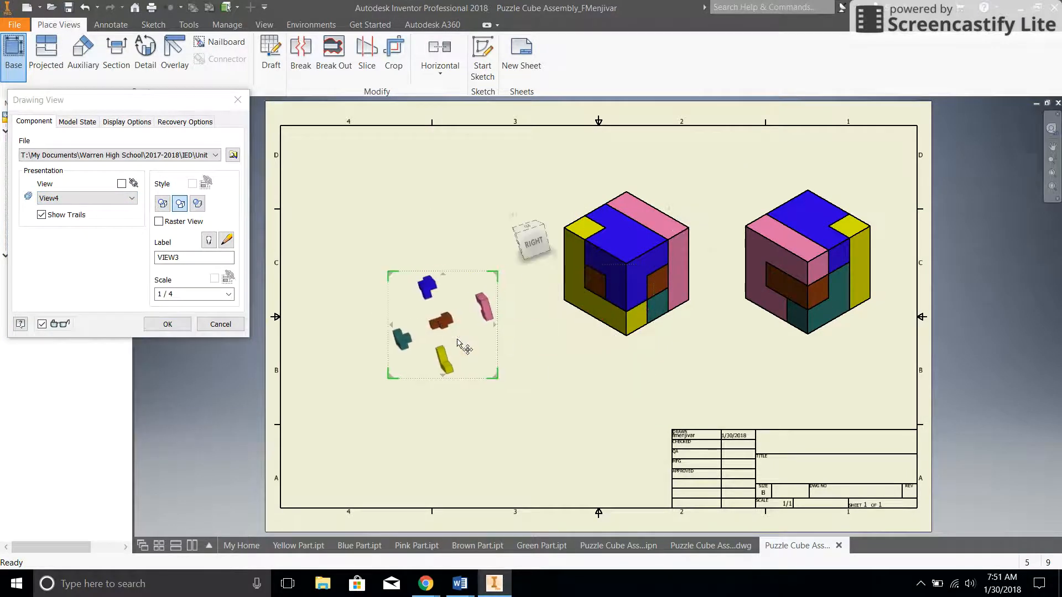
left_click(86, 199)
left_click(80, 218)
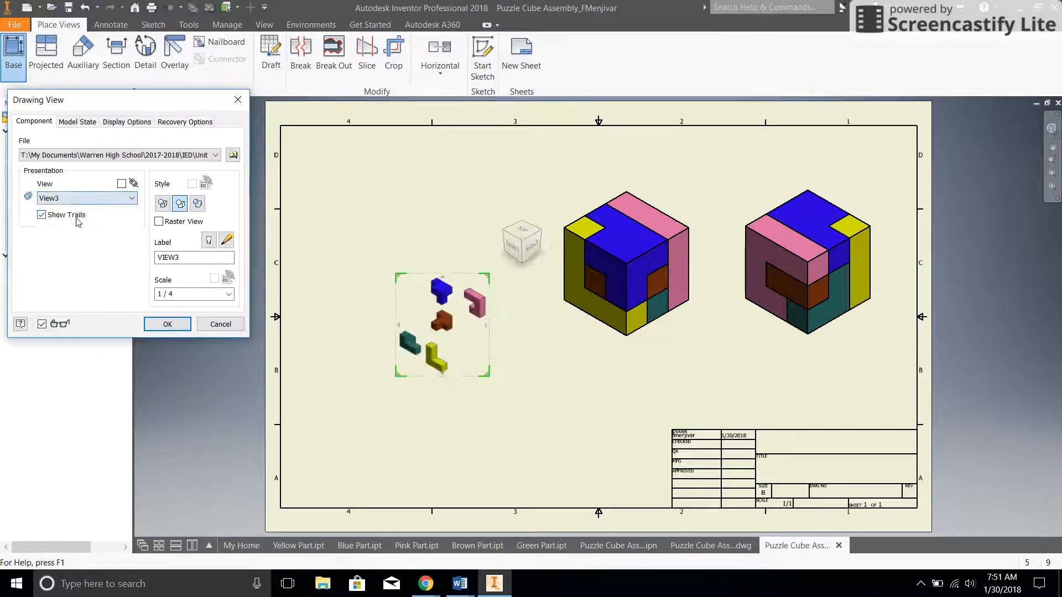
Step: Set the exploded view's scale to 1/2, position it to the left of the front assembly view and finish it
left_click(184, 294)
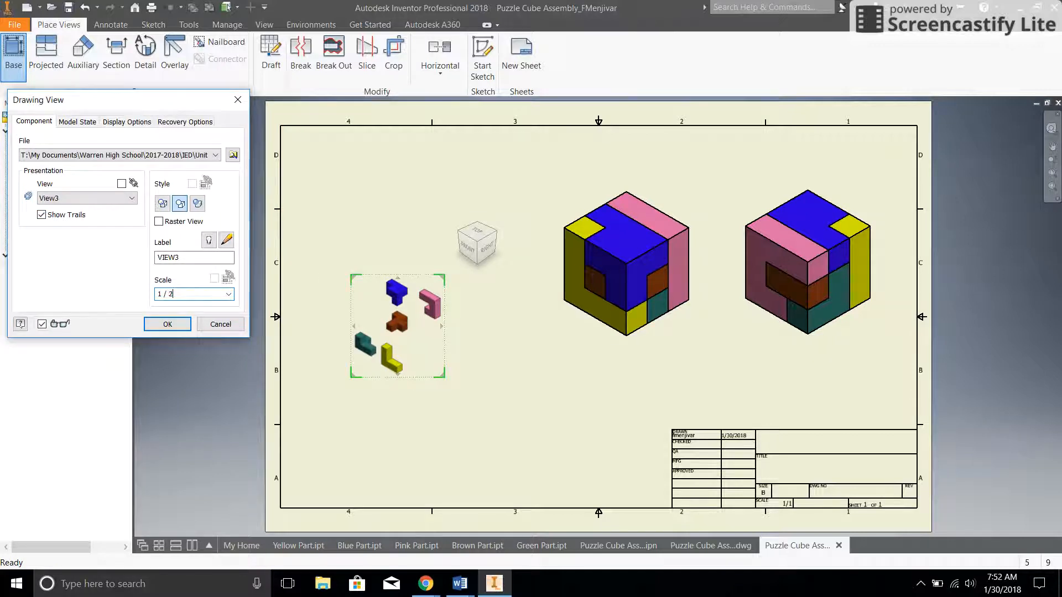
type("1 / 2")
key("Return")
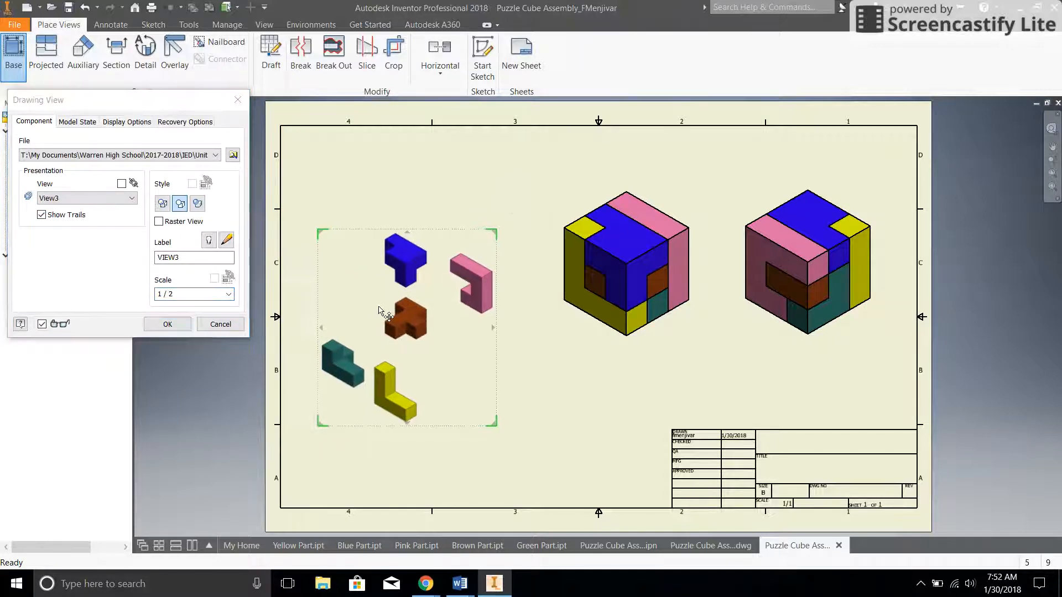
left_click(162, 331)
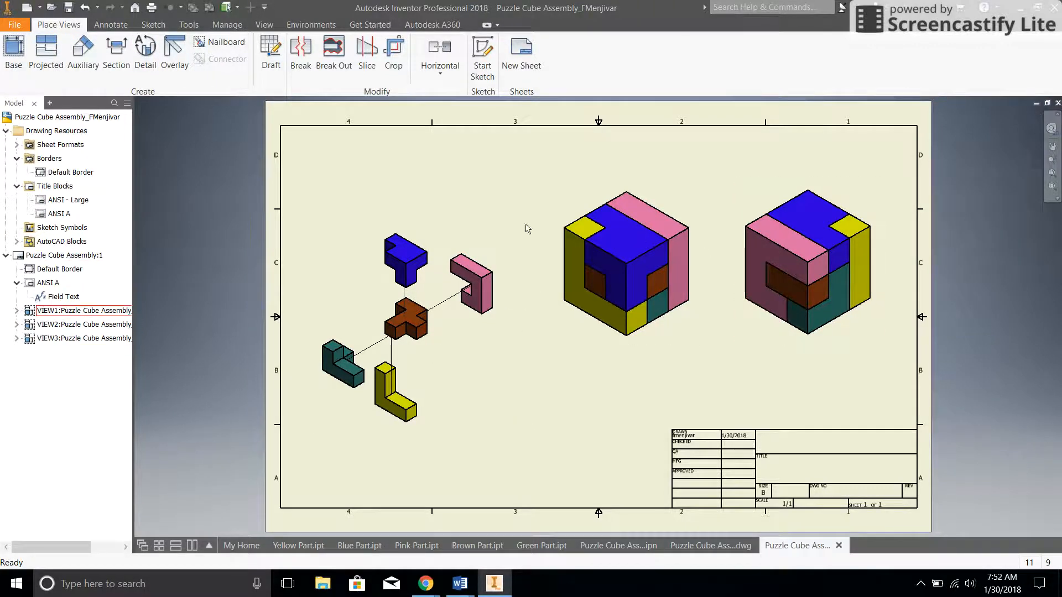
Step: Add a balloon above and right of the blue part in the exploded view, enabling the Parts Only BOM view with Numeric numbering
left_click(111, 24)
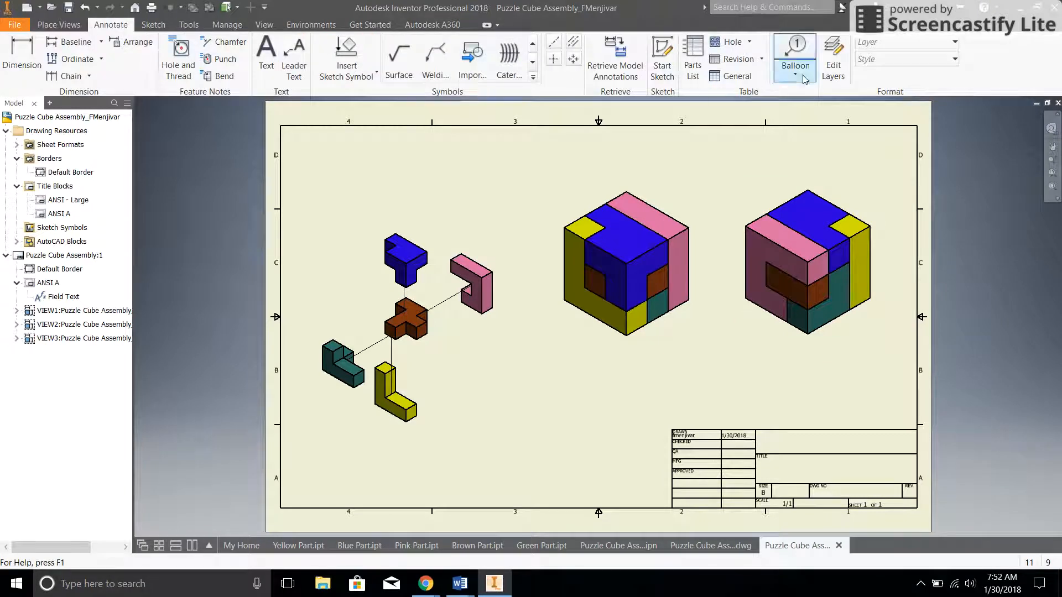
left_click(795, 58)
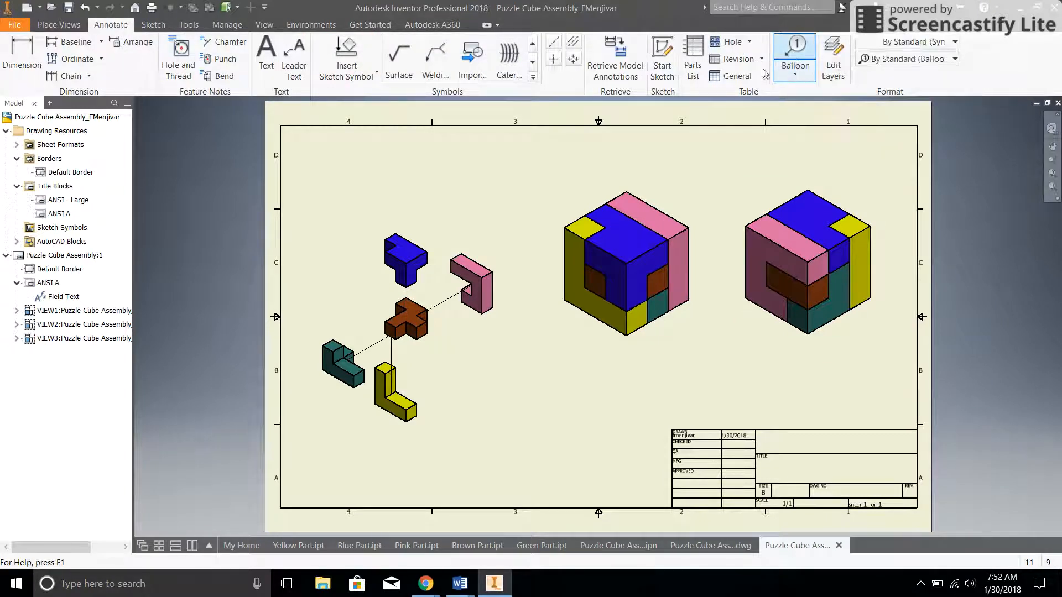
left_click(412, 250)
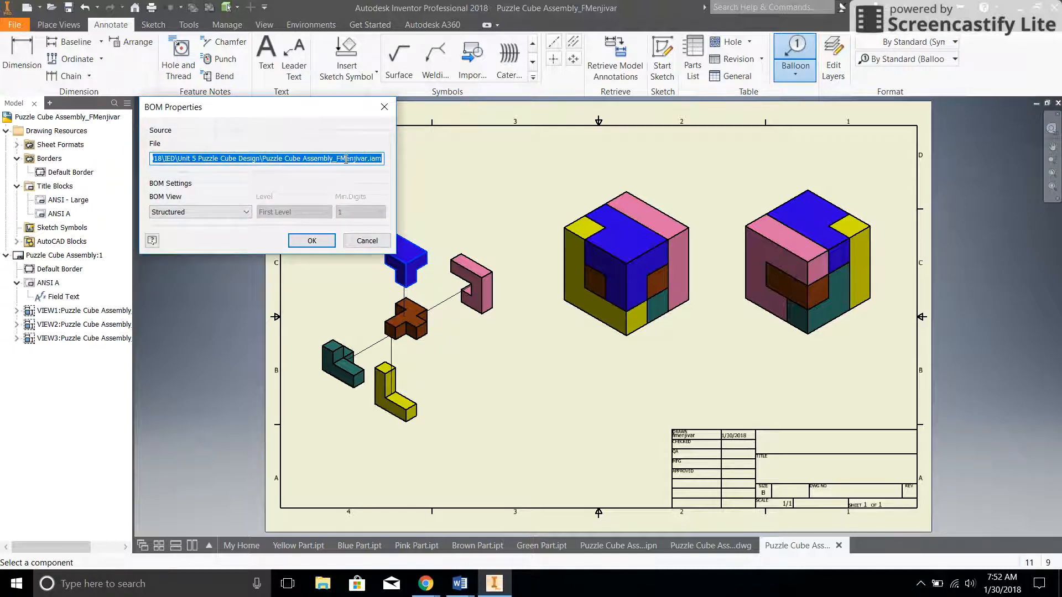
left_click(246, 212)
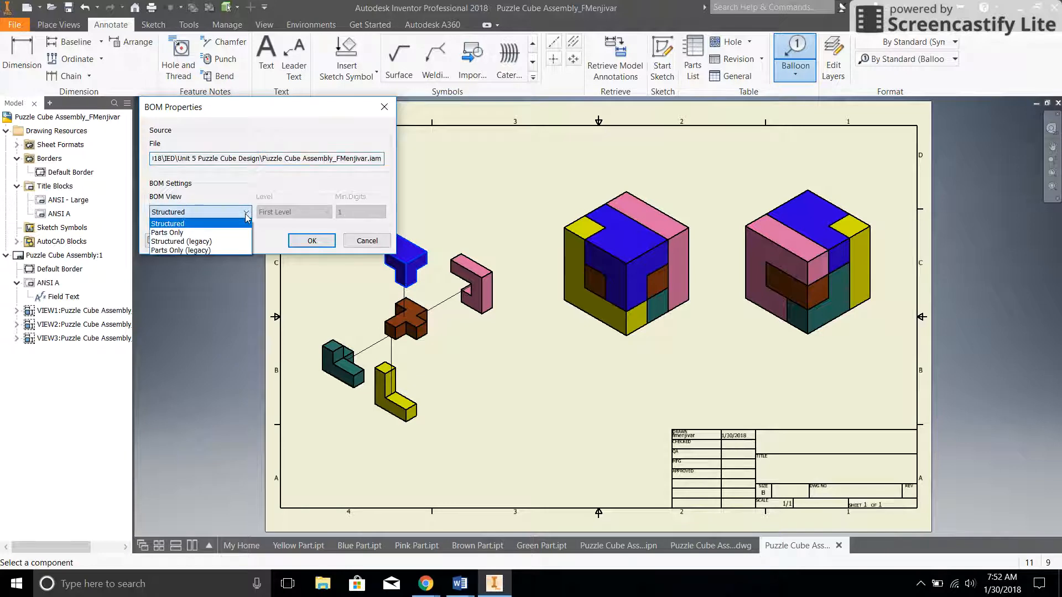
left_click(167, 233)
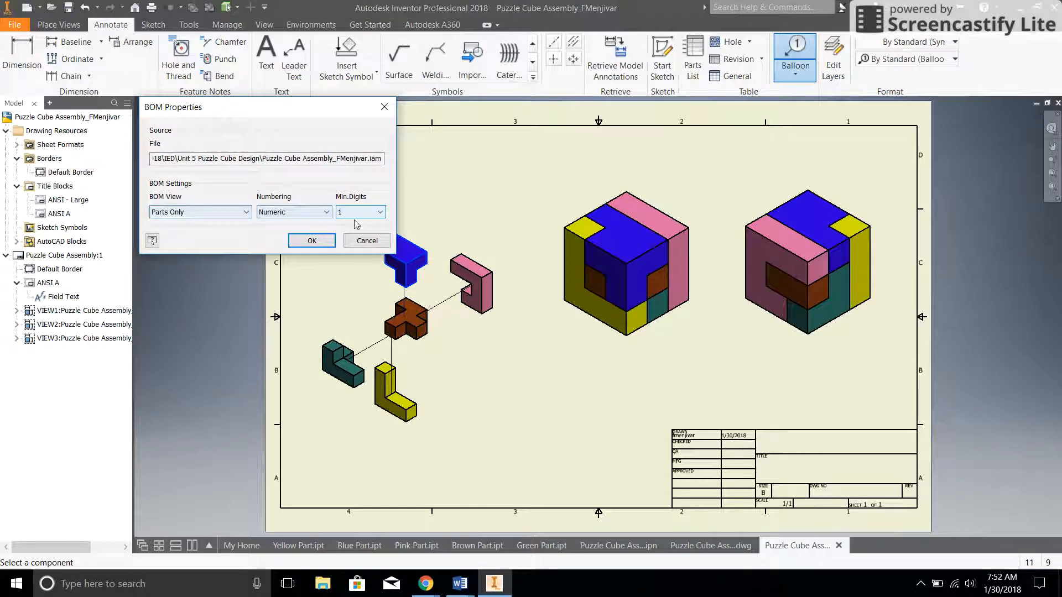
left_click(314, 241)
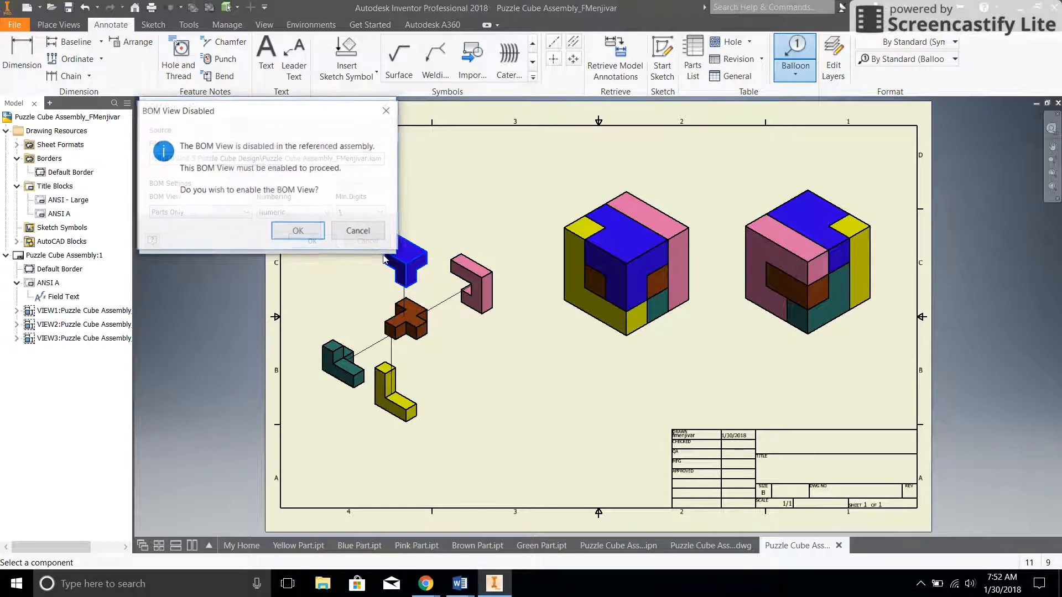
left_click(292, 239)
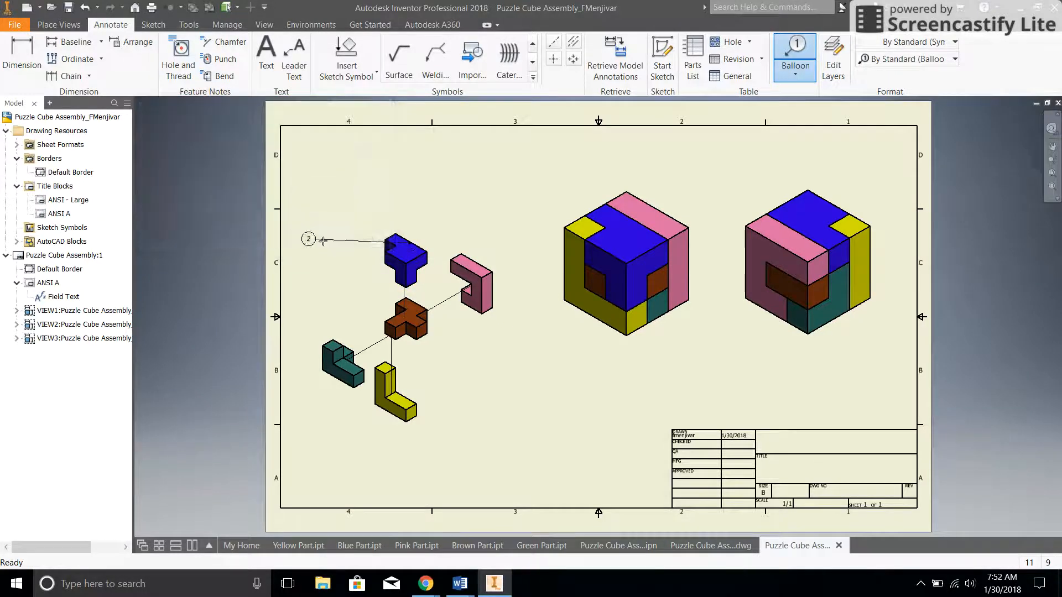
right_click(453, 211)
left_click(495, 209)
Step: Add balloons to the pink and brown parts of the exploded view, placing each below and right of its part
left_click(491, 275)
left_click(527, 327)
right_click(527, 350)
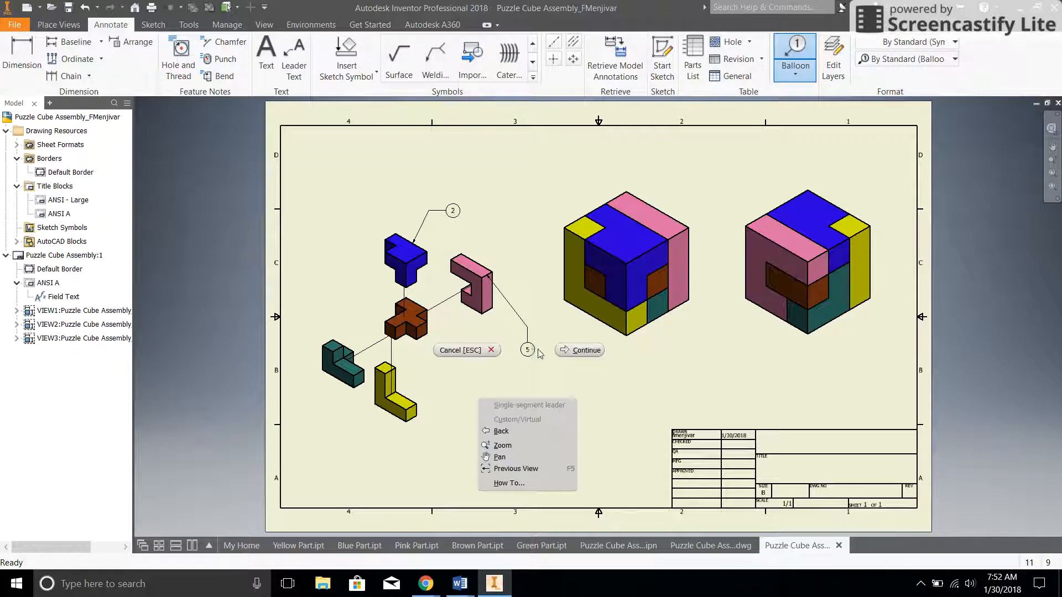
left_click(558, 353)
left_click(424, 326)
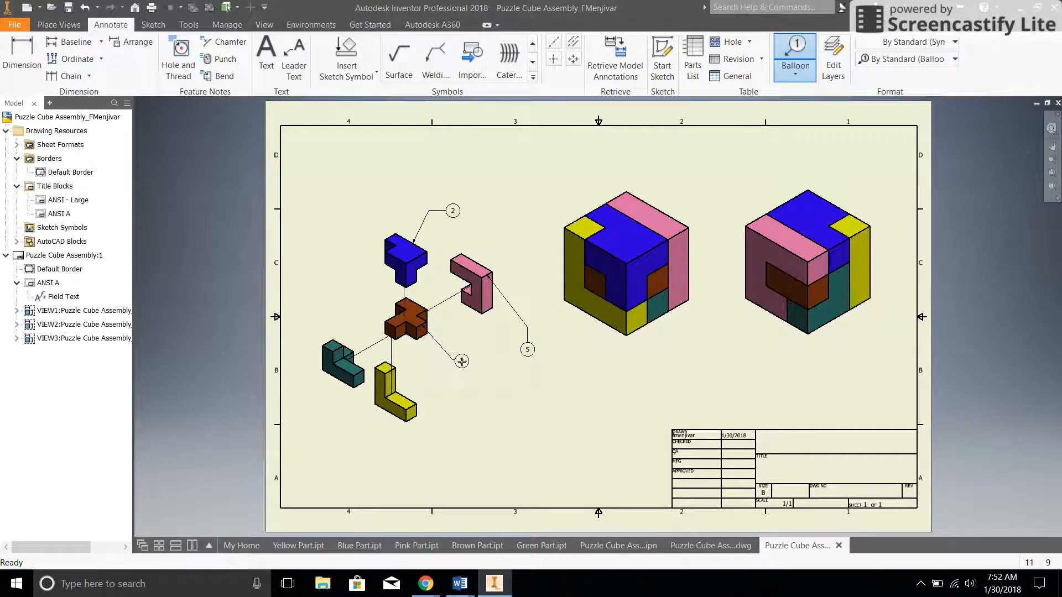
right_click(465, 361)
left_click(504, 360)
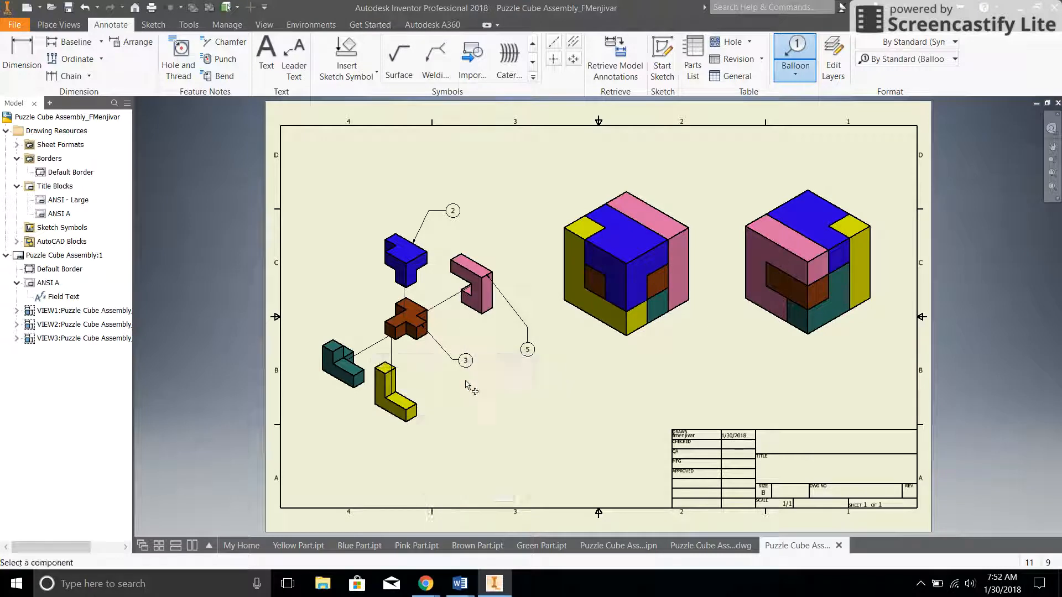
Step: Add balloons to the yellow and green parts, placing them just below the exploded view's lower pieces
left_click(415, 413)
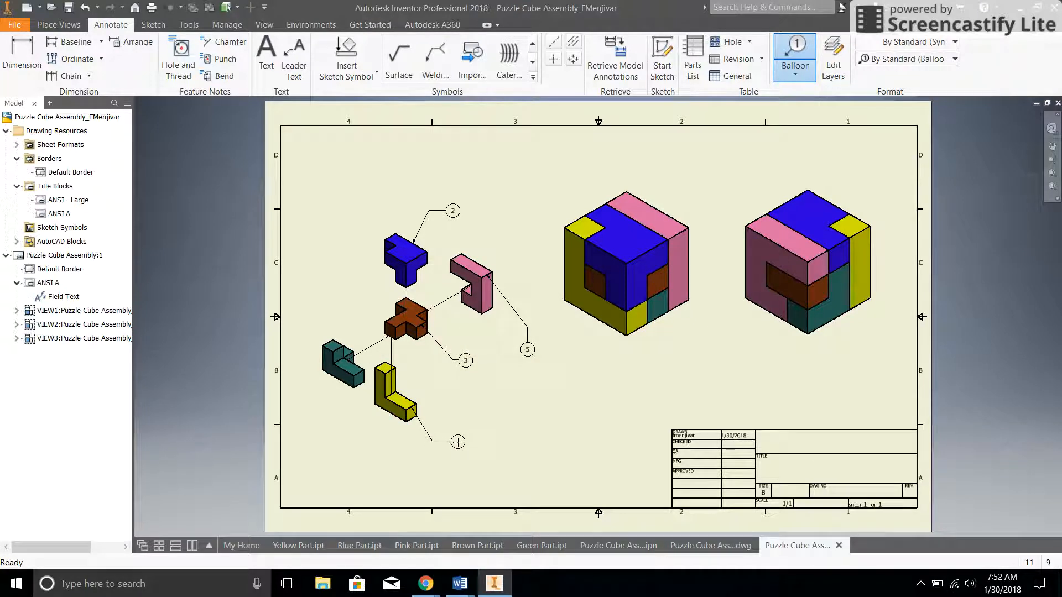
right_click(458, 442)
left_click(500, 442)
left_click(331, 377)
right_click(307, 411)
left_click(353, 412)
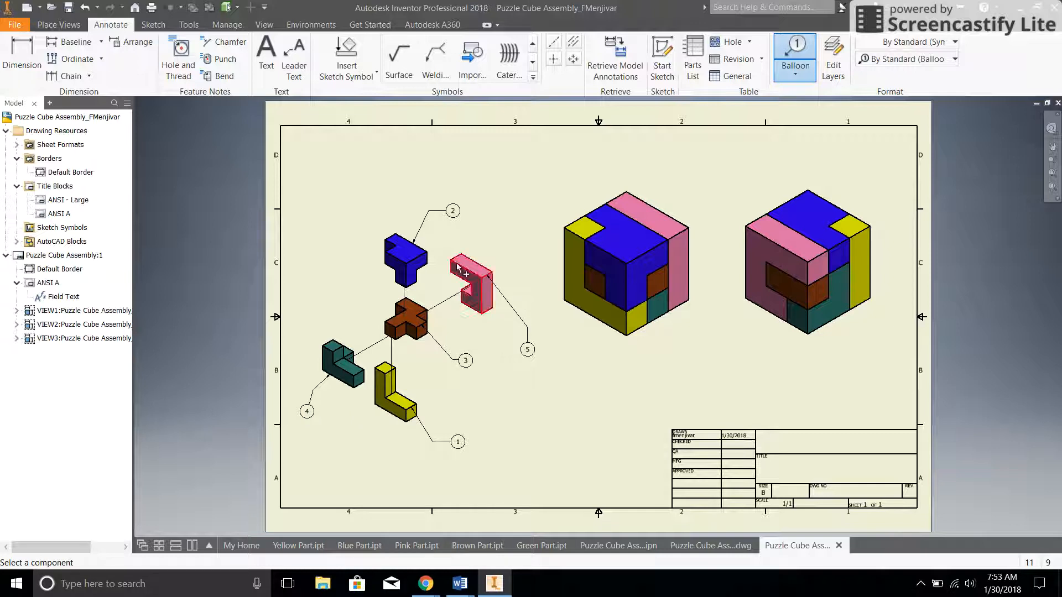
Step: Create a parts list from the exploded view with automatic wrap enabled and place it in the sheet's upper-left border corner
left_click(693, 61)
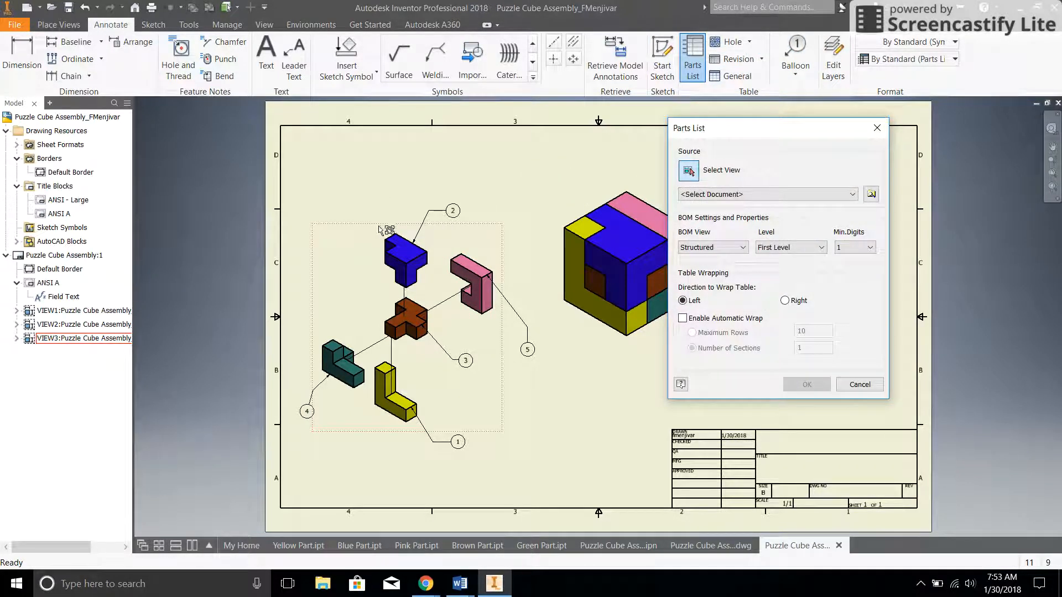
left_click(362, 240)
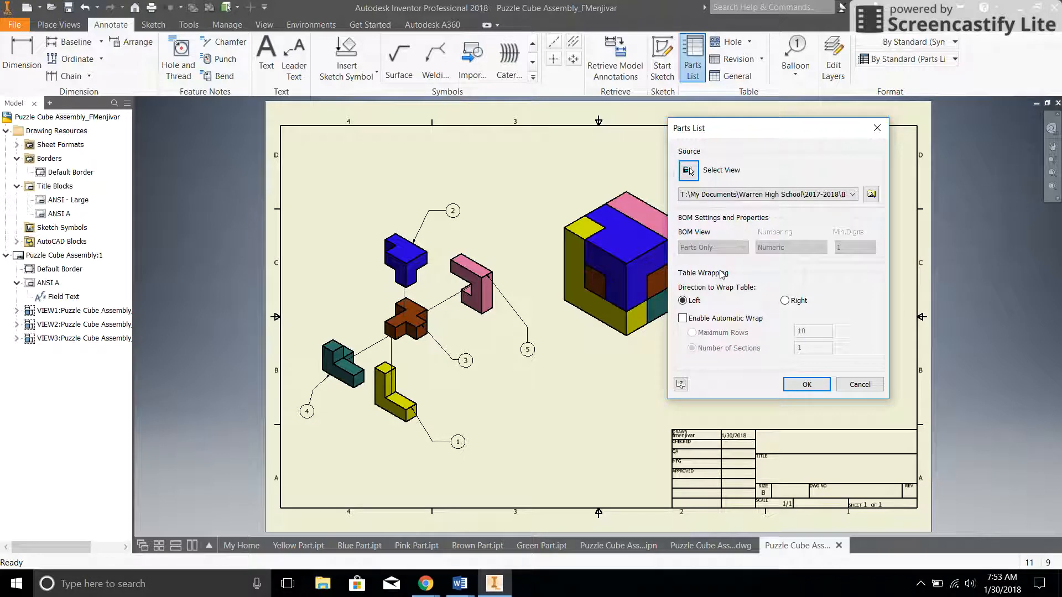
left_click(682, 319)
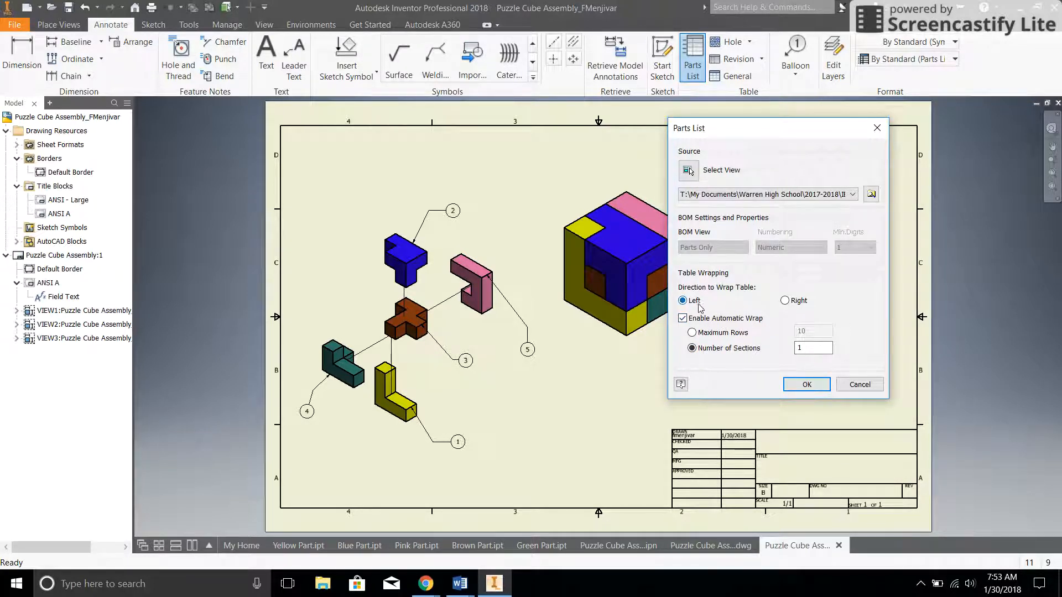
left_click(806, 385)
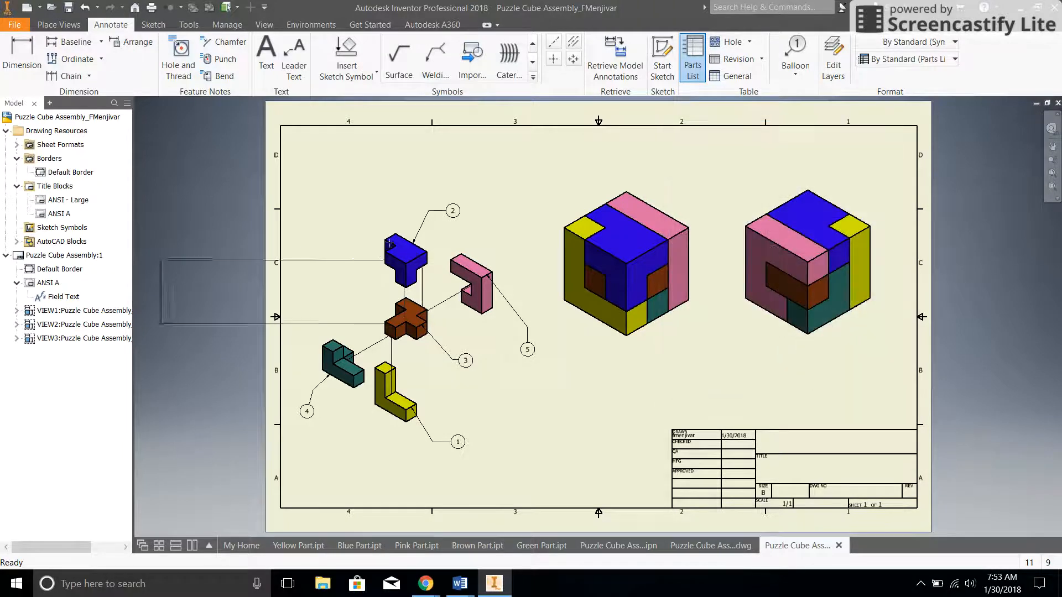
left_click(542, 126)
right_click(566, 150)
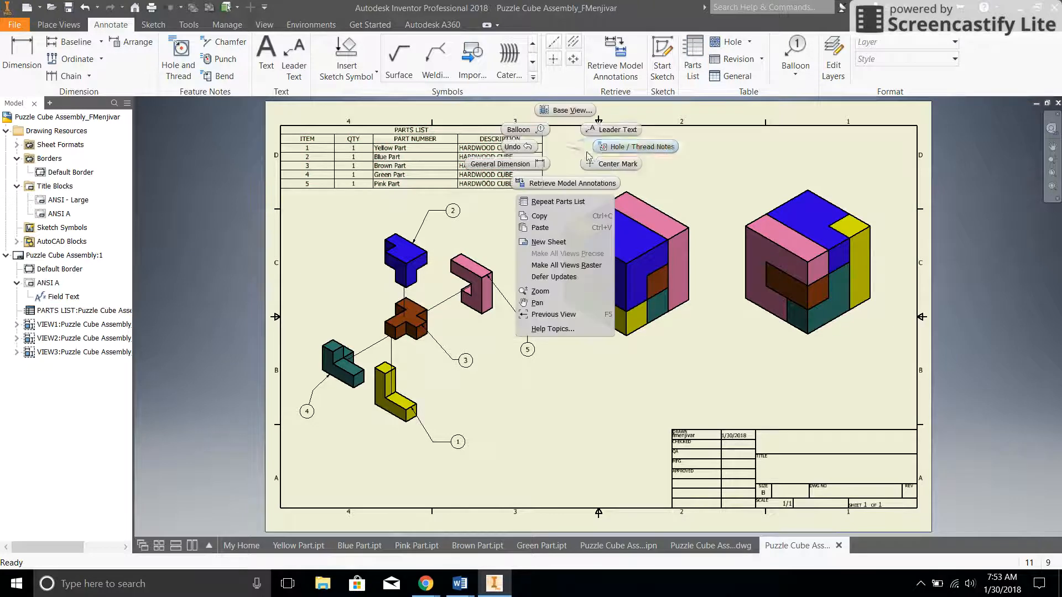
left_click(555, 140)
left_click(490, 172)
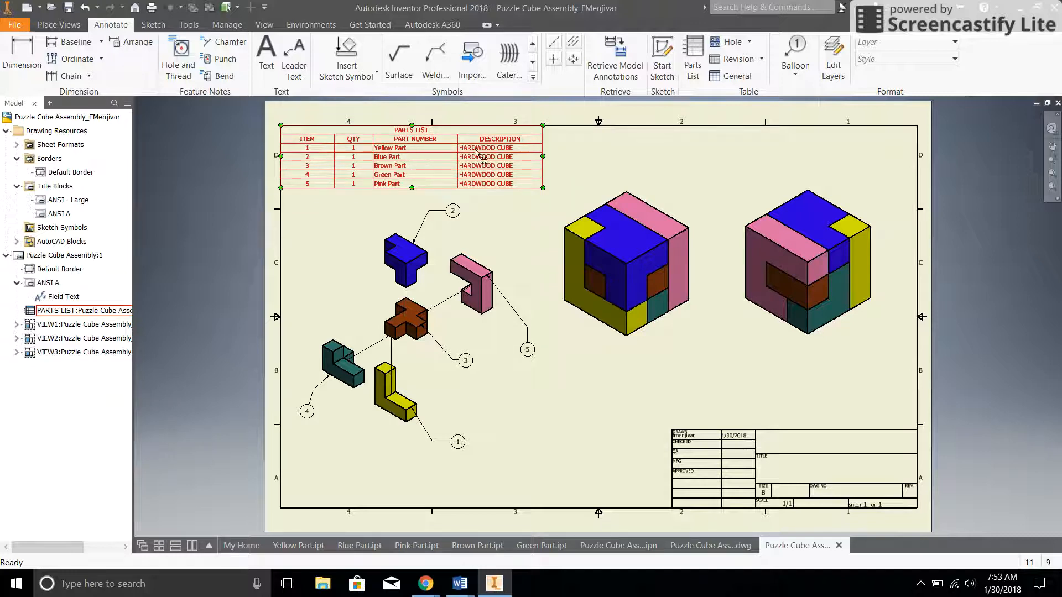
Step: Check the part number and description in the yellow part's iProperties, leaving them as they are
left_click(298, 546)
right_click(32, 121)
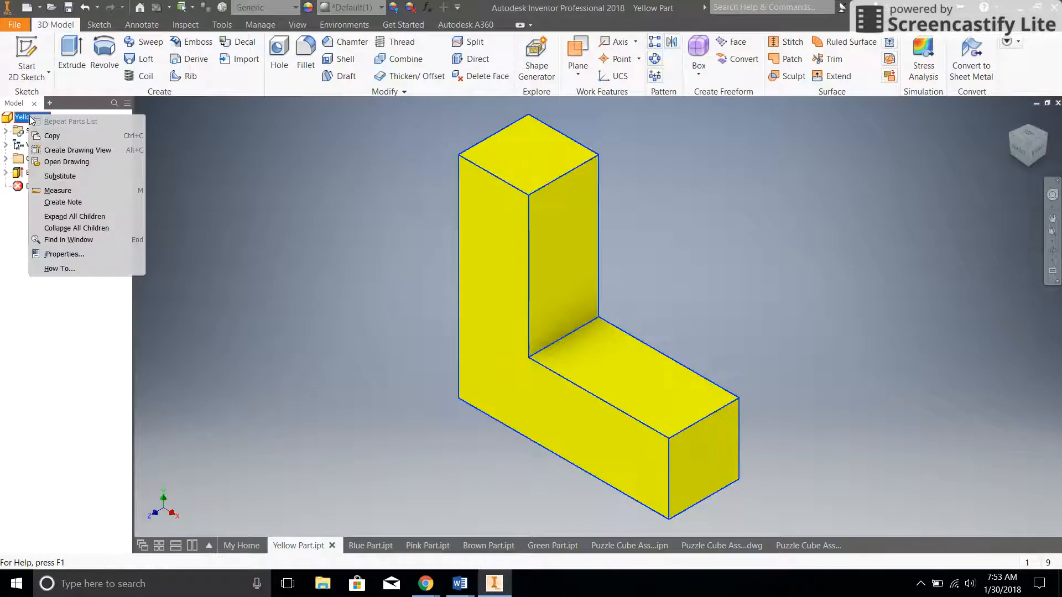
left_click(65, 252)
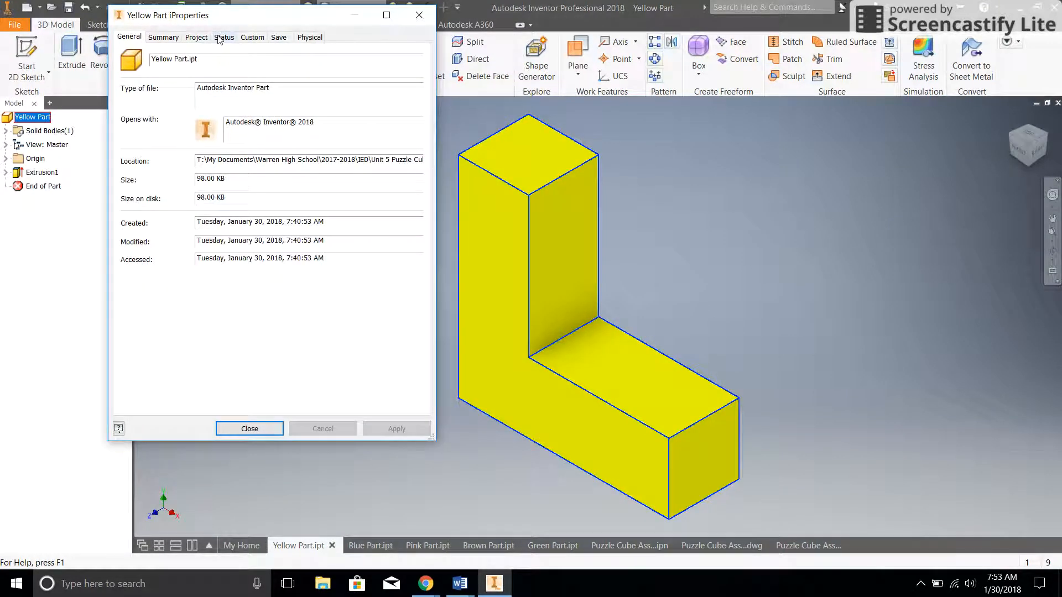
left_click(224, 38)
left_click(197, 37)
key("Tab")
left_click(258, 94)
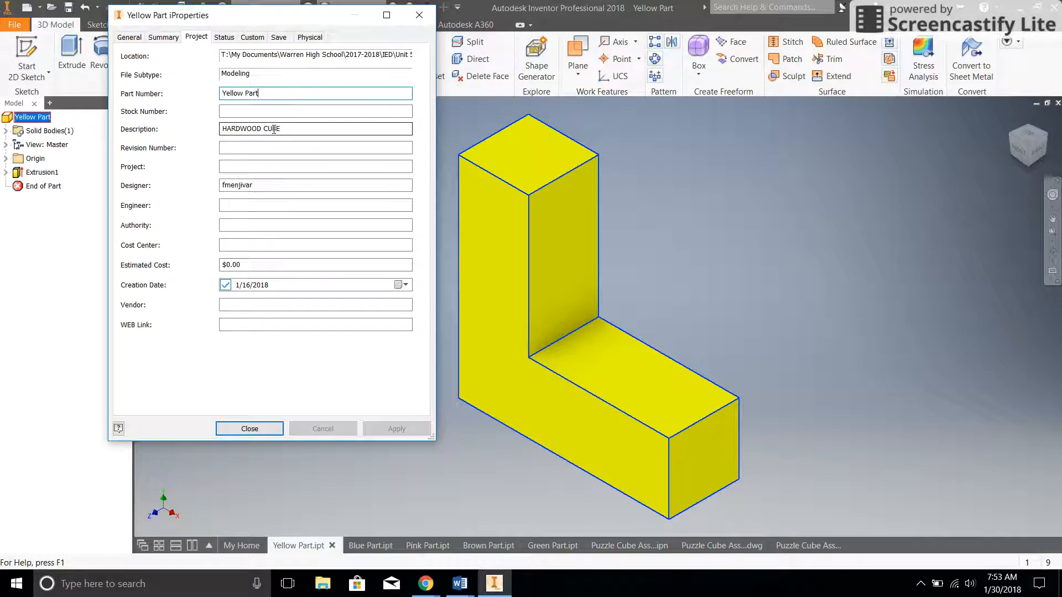
left_click(259, 428)
Step: Check the blue part's project iProperties for its part number and description, and return to the assembly drawing
left_click(376, 546)
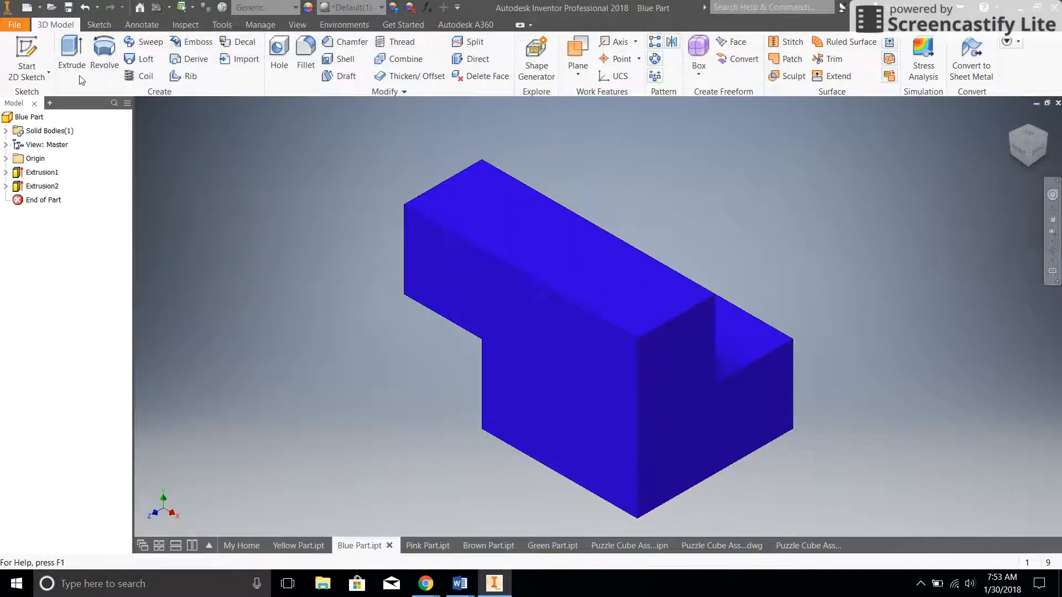
right_click(24, 123)
left_click(90, 261)
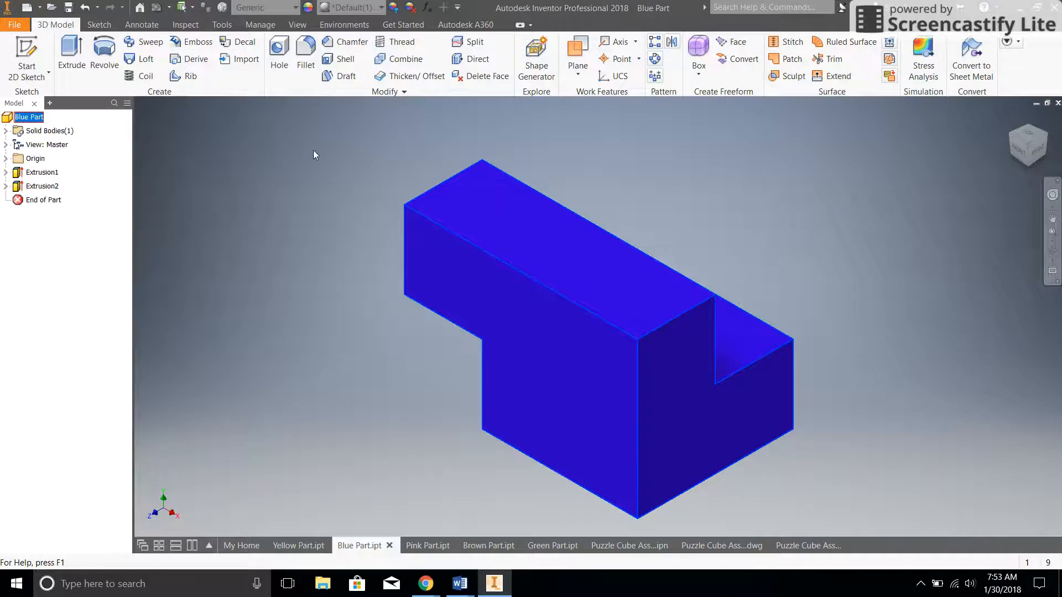
left_click(196, 38)
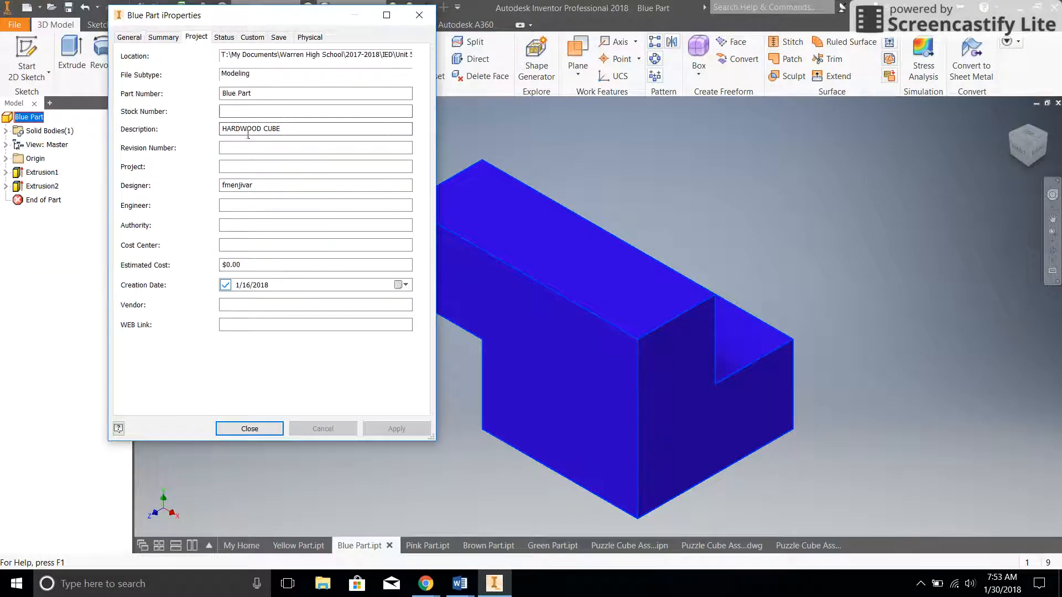
left_click(250, 429)
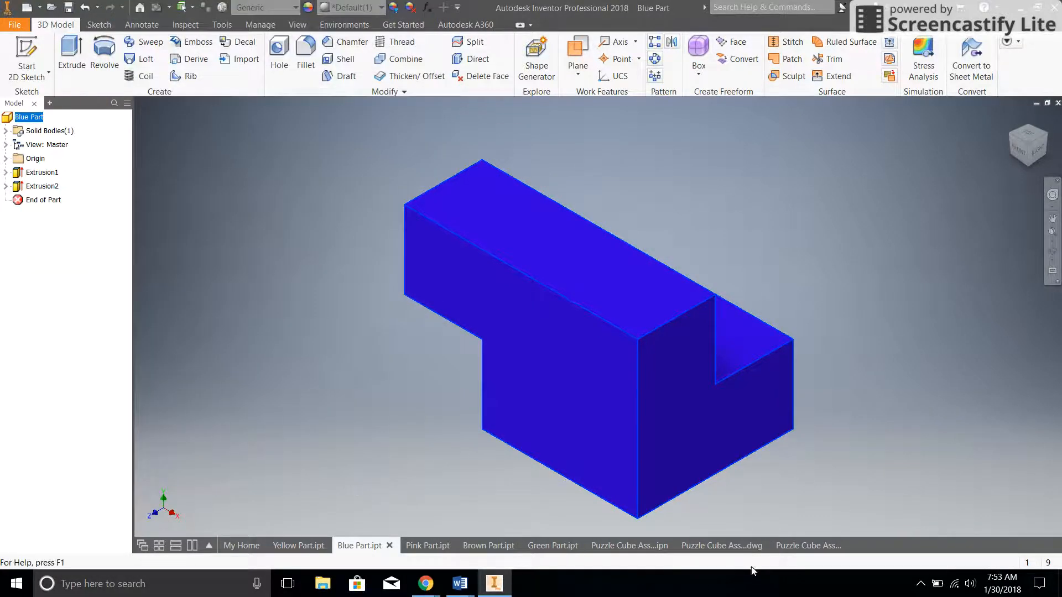
left_click(808, 546)
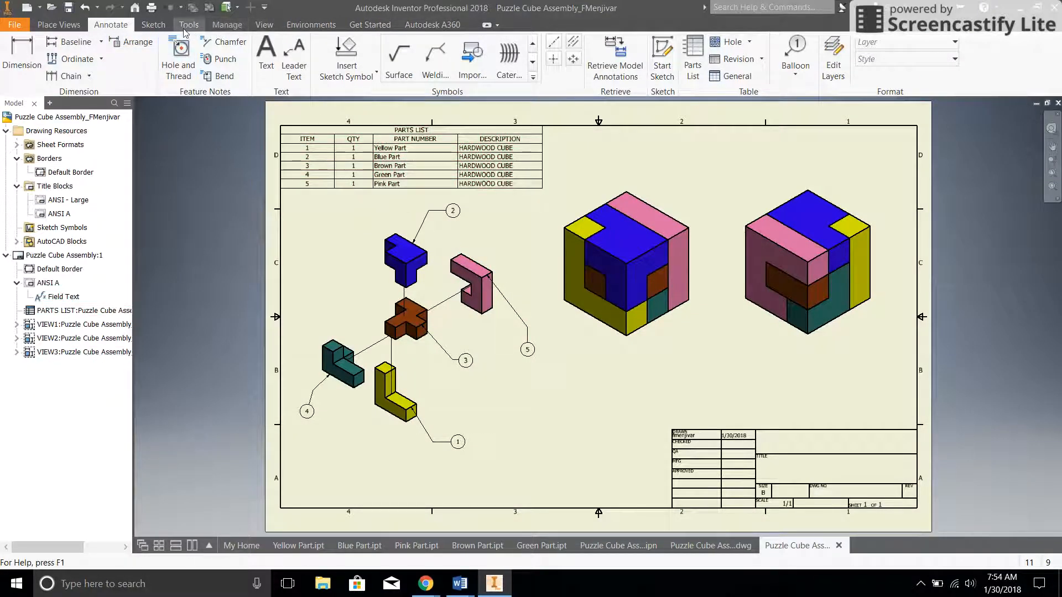
Step: Start a text note below the front assembly view, consult the sample drawing in the browser document, and enter "FRONT ASSEMBLY" and "SCALE 1:1" on two lines
left_click(266, 55)
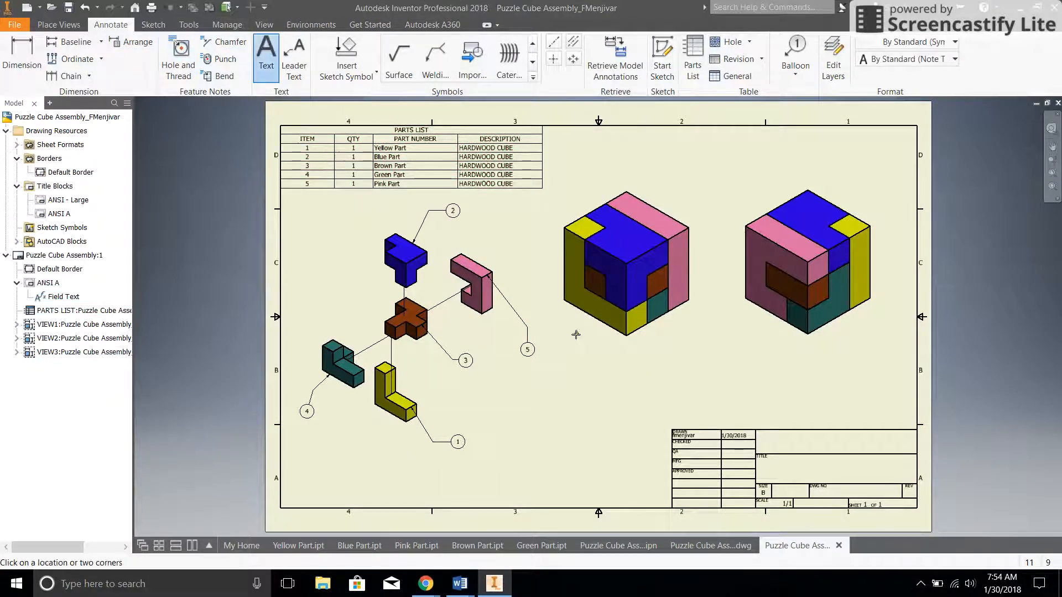
left_click_drag(567, 339, 657, 387)
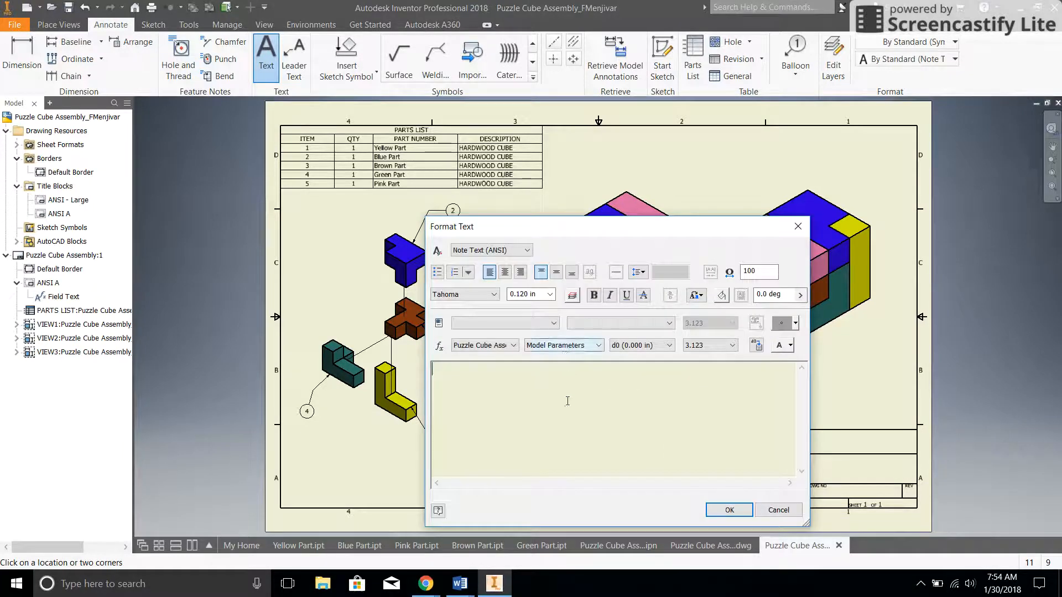
mouse_move(430, 572)
left_click(388, 515)
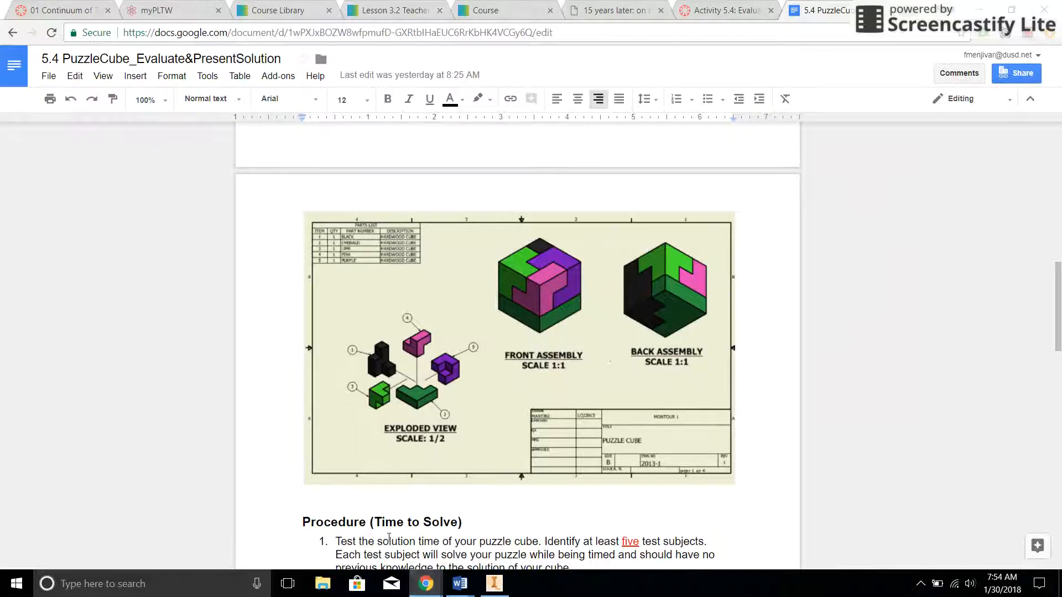
left_click(494, 583)
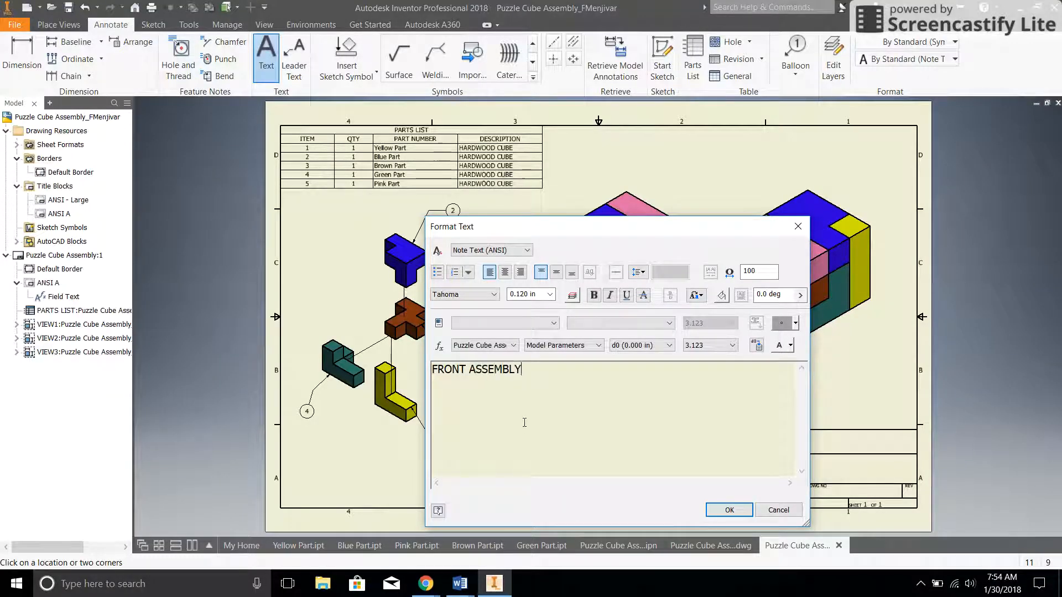
key("ctrl+a")
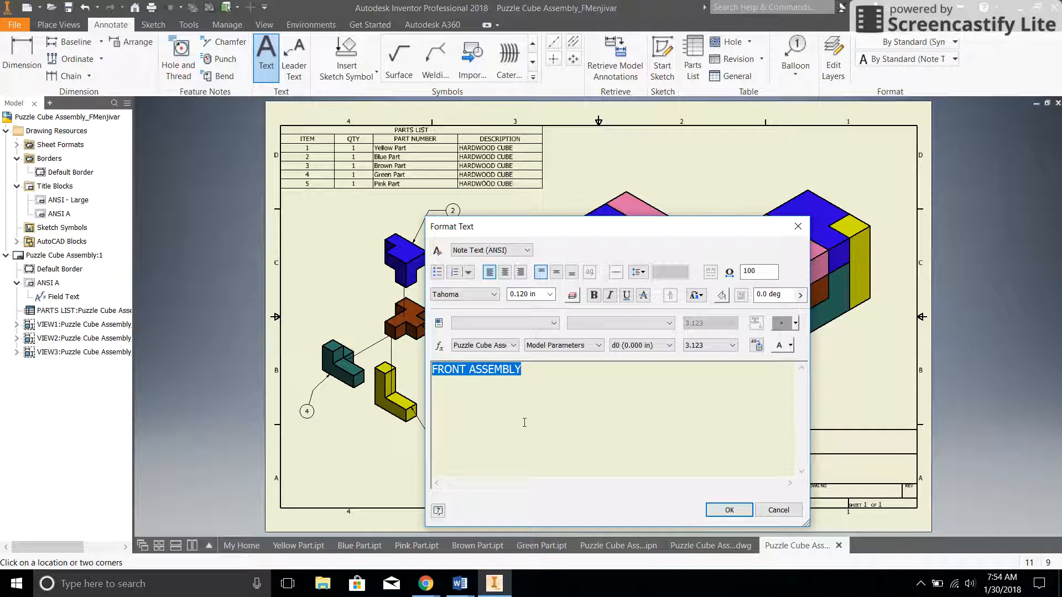
left_click(543, 375)
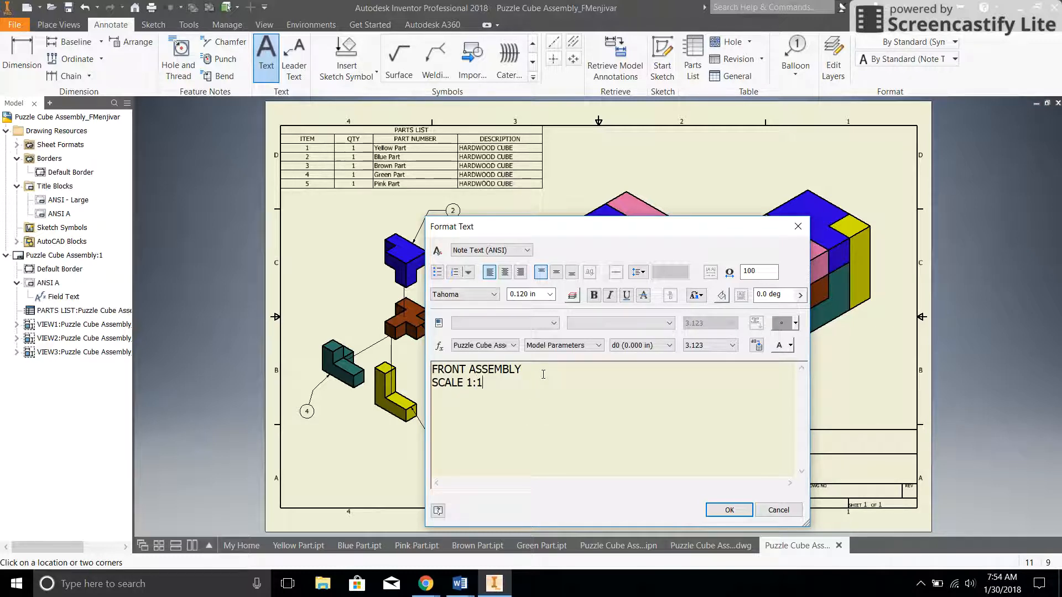
Step: Center both lines of the note and underline FRONT ASSEMBLY
left_click_drag(515, 389, 419, 373)
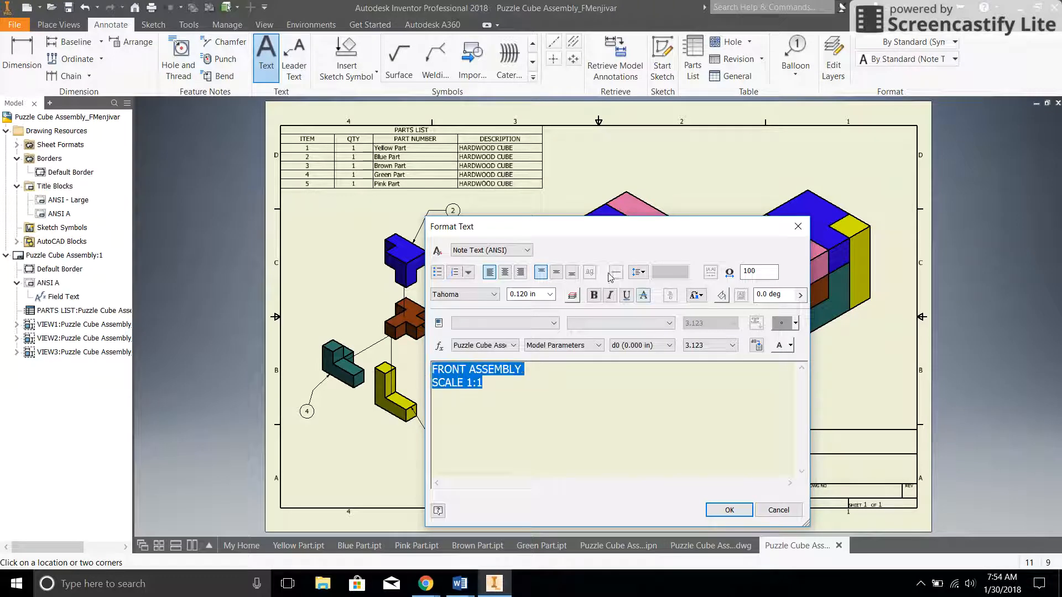
left_click(505, 272)
left_click_drag(572, 368, 458, 371)
left_click(627, 295)
Step: Set the height of all the note's text to 0.240 in and finish placing the note
left_click(559, 394)
key("ctrl+a")
left_click(552, 296)
left_click(551, 295)
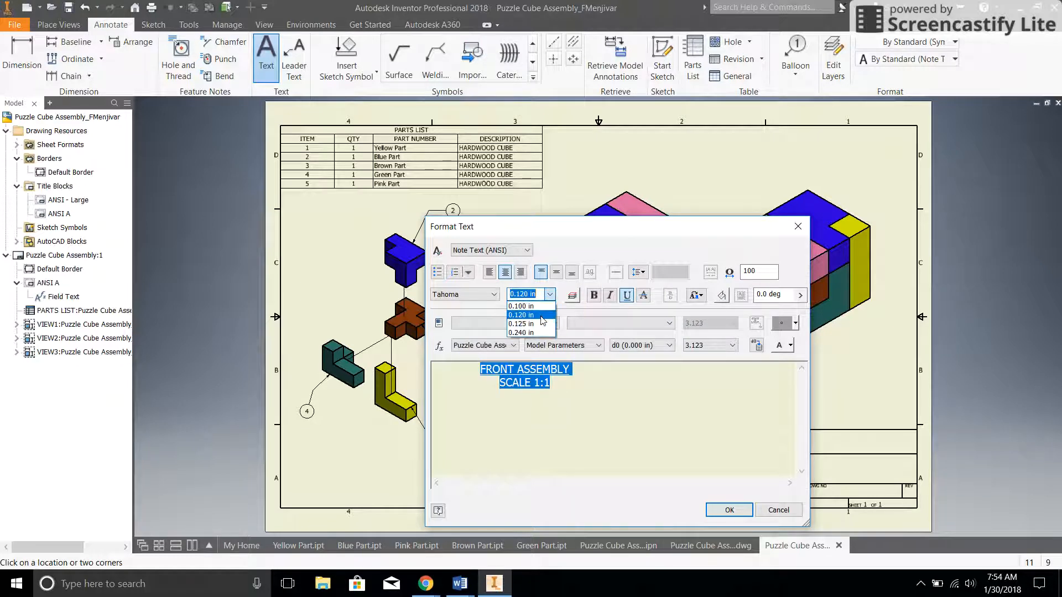
left_click(533, 337)
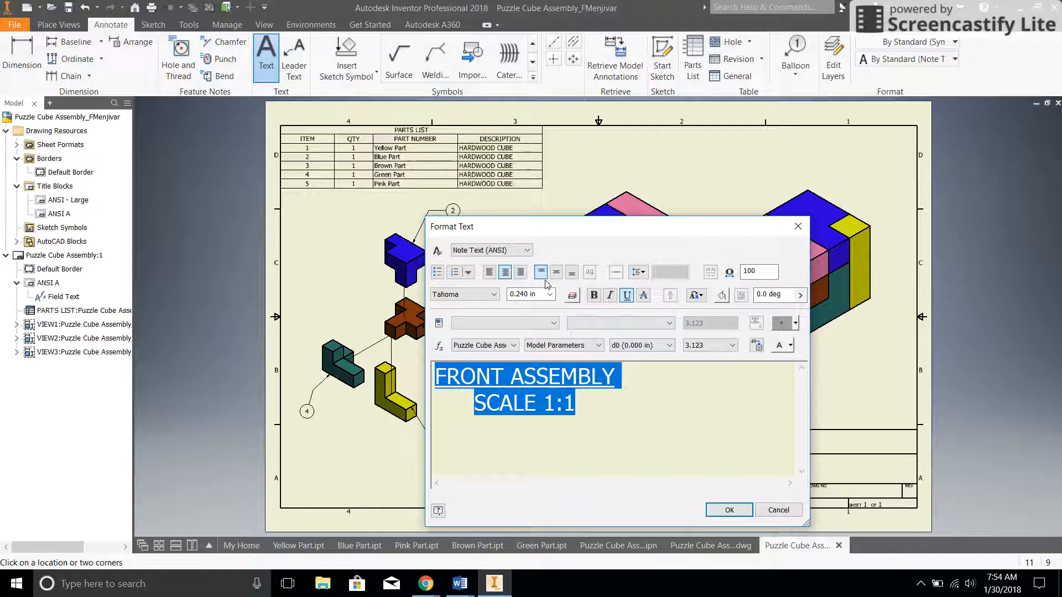
left_click(729, 510)
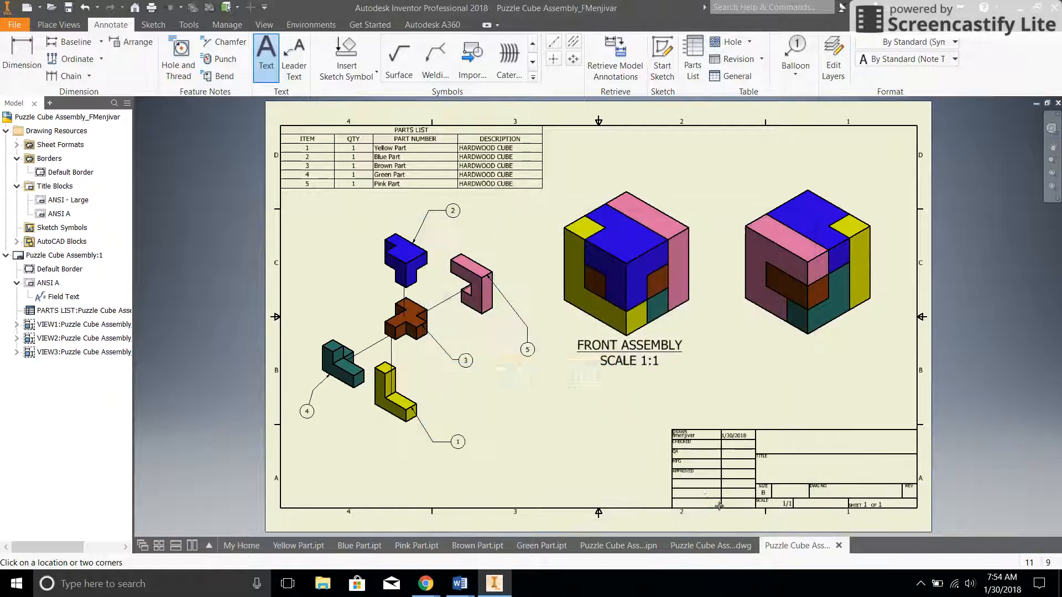
key("Escape")
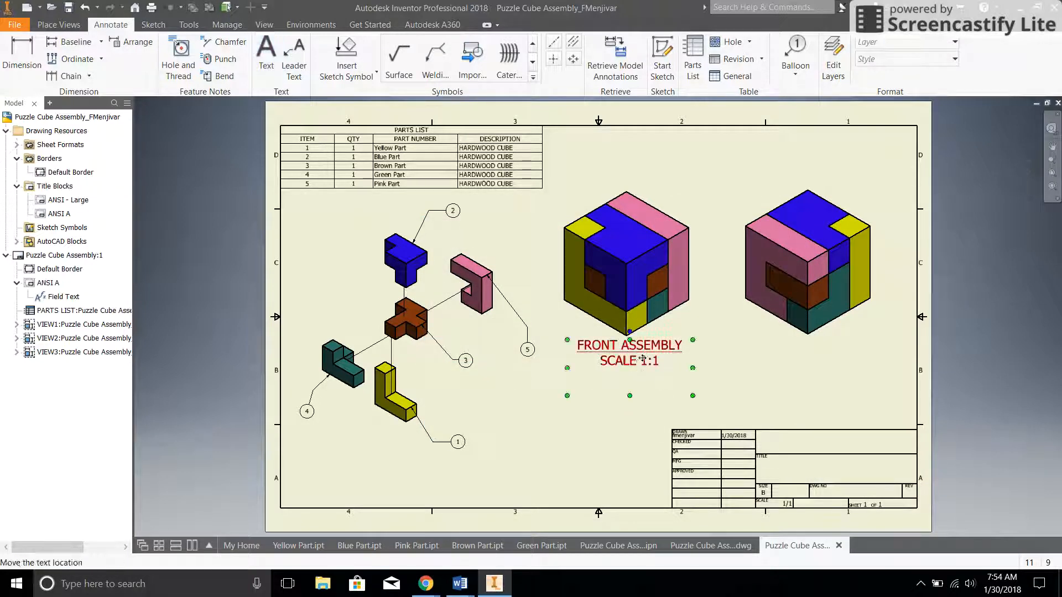
Step: Move the FRONT ASSEMBLY note slightly down and left so it sits centered below the front assembly view
right_click(662, 363)
key("Escape")
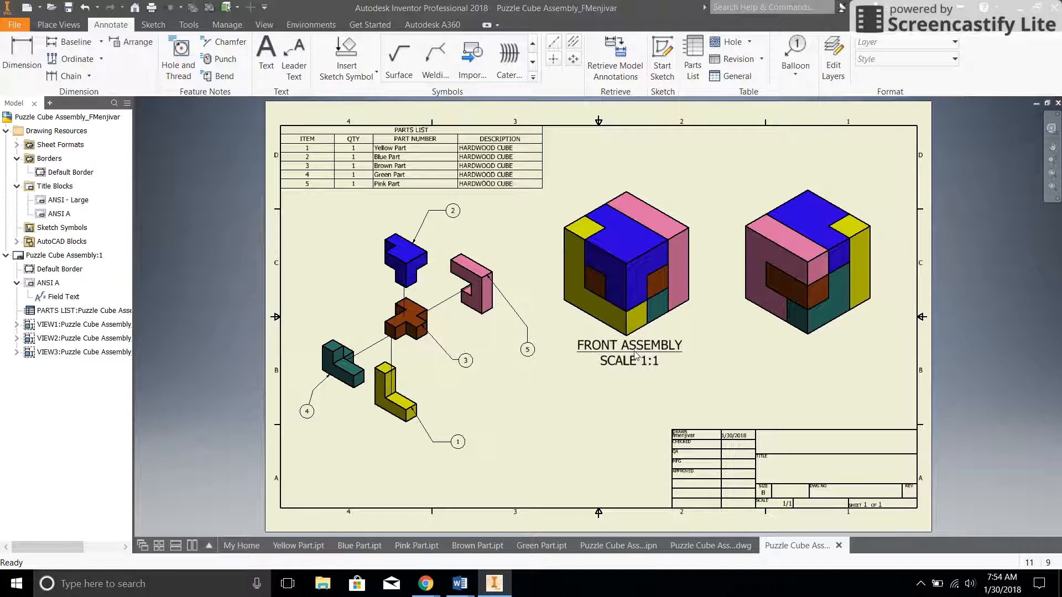
left_click(620, 353)
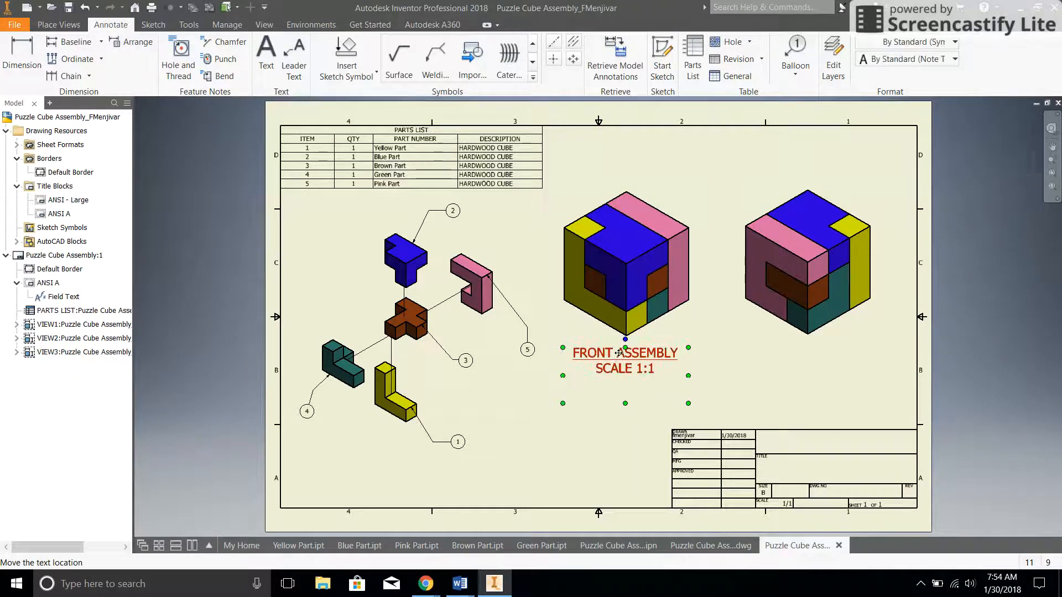
Step: Copy the FRONT ASSEMBLY note and paste one copy below the back assembly view and another below the exploded view
right_click(620, 353)
key("Escape")
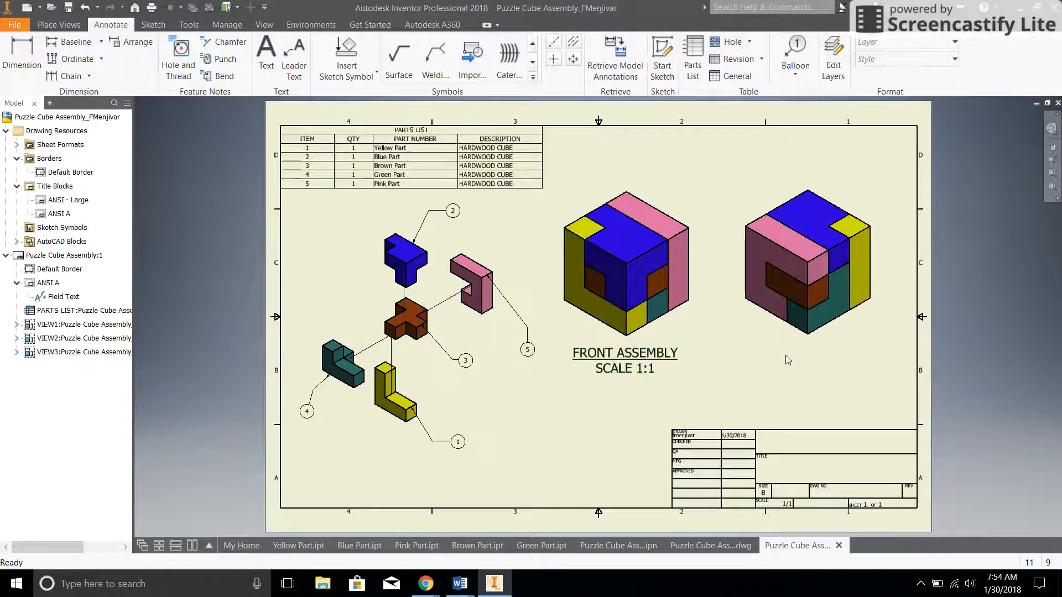
right_click(785, 355)
left_click(766, 437)
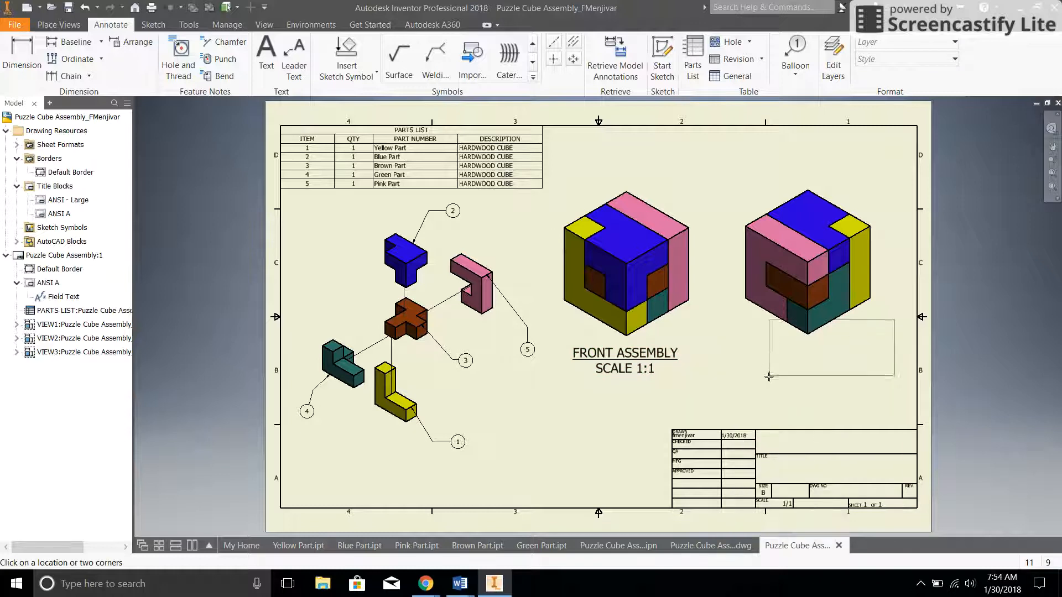
left_click(744, 396)
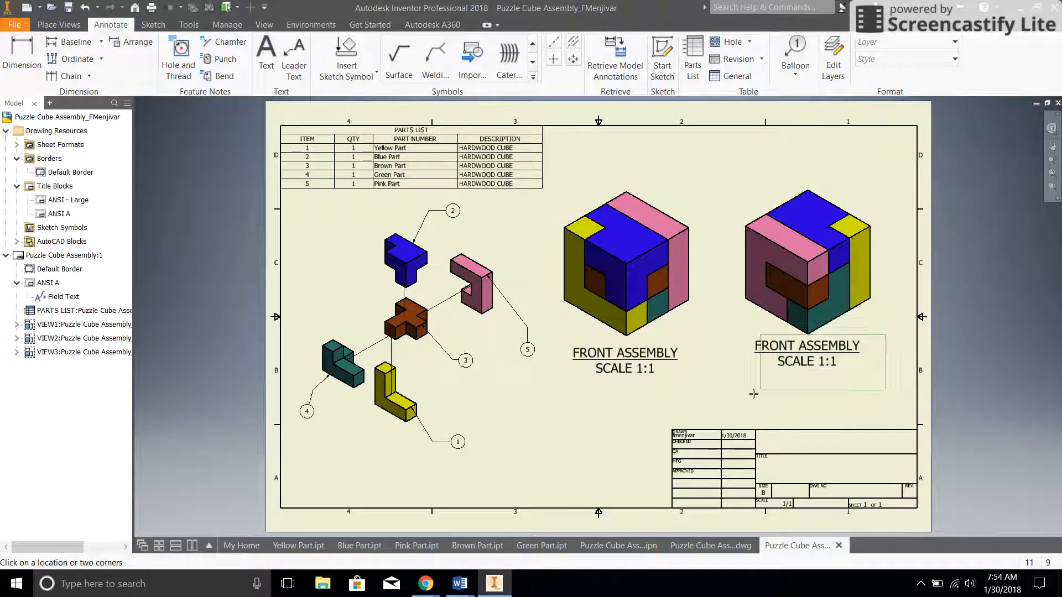
left_click(327, 503)
right_click(378, 484)
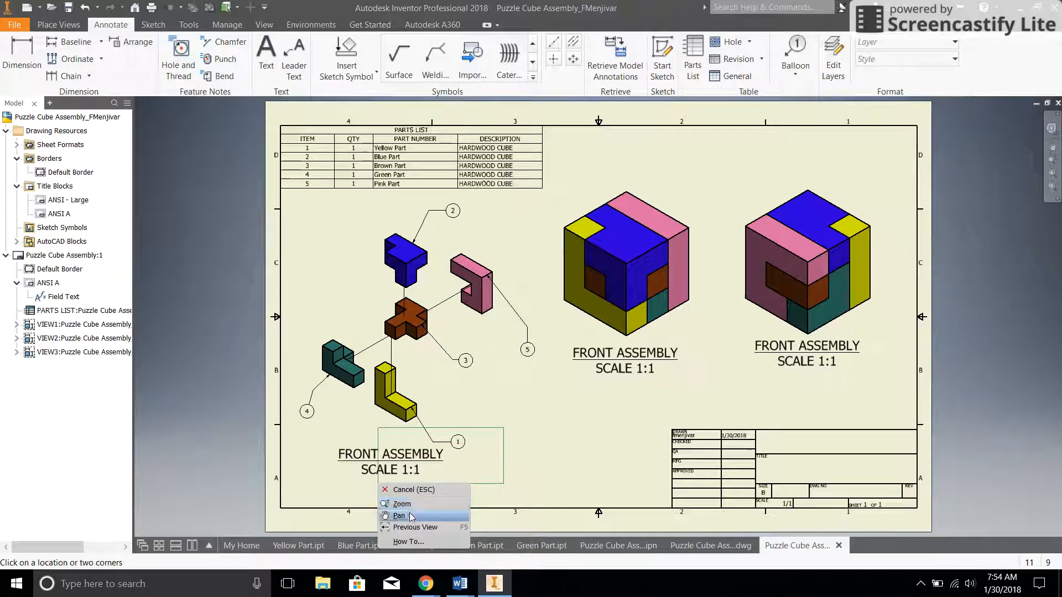
left_click(413, 489)
Step: Align the note copy below the back view with the front view's note and change its title to BACK ASSEMBLY
left_click_drag(820, 347, 820, 354)
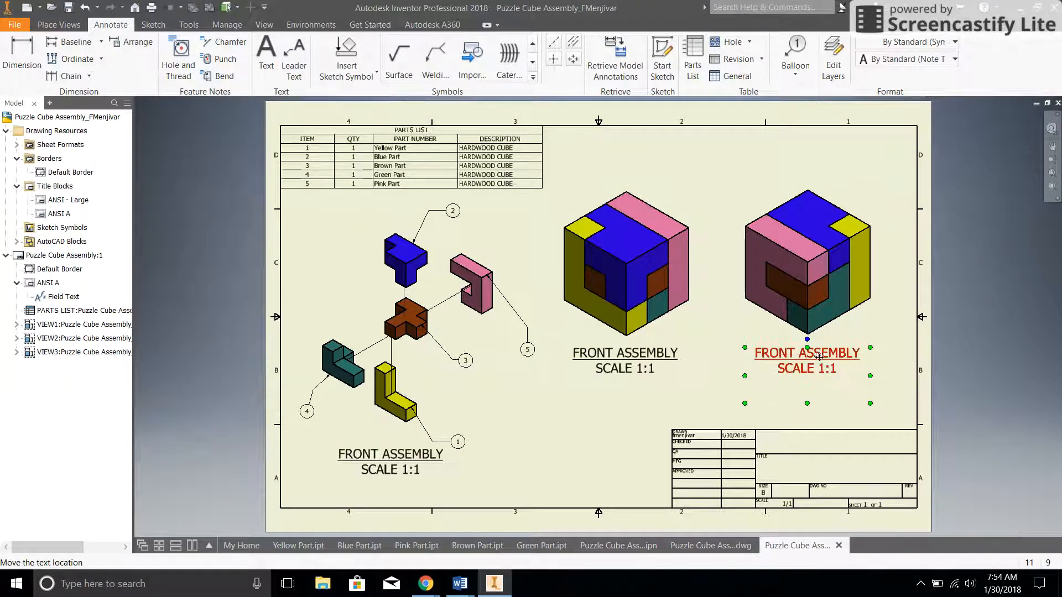
double_click(819, 357)
left_click_drag(496, 377, 432, 378)
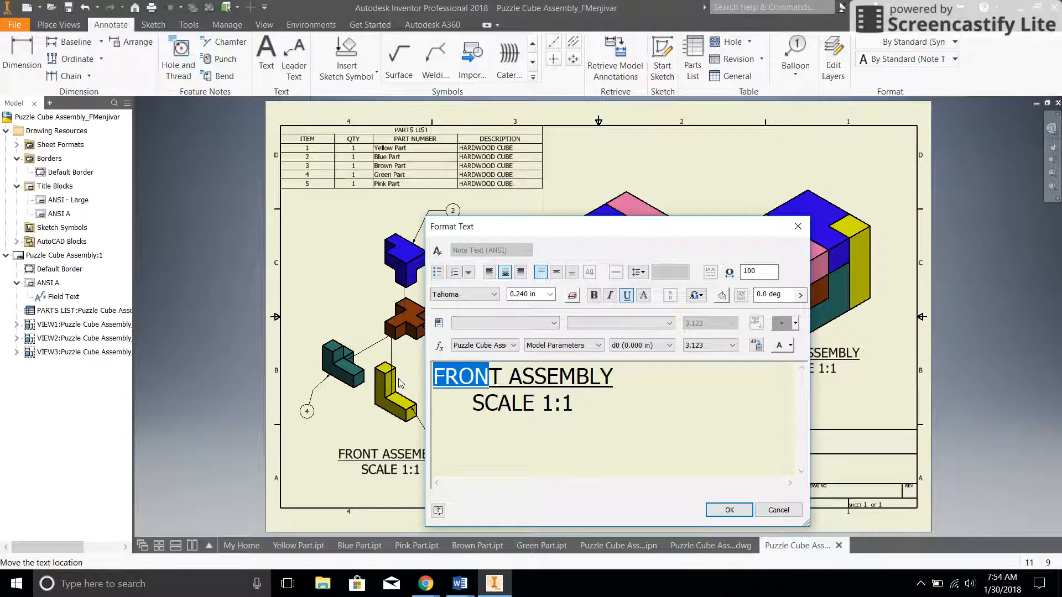
key("BackSpace")
key("Delete")
type("BACK")
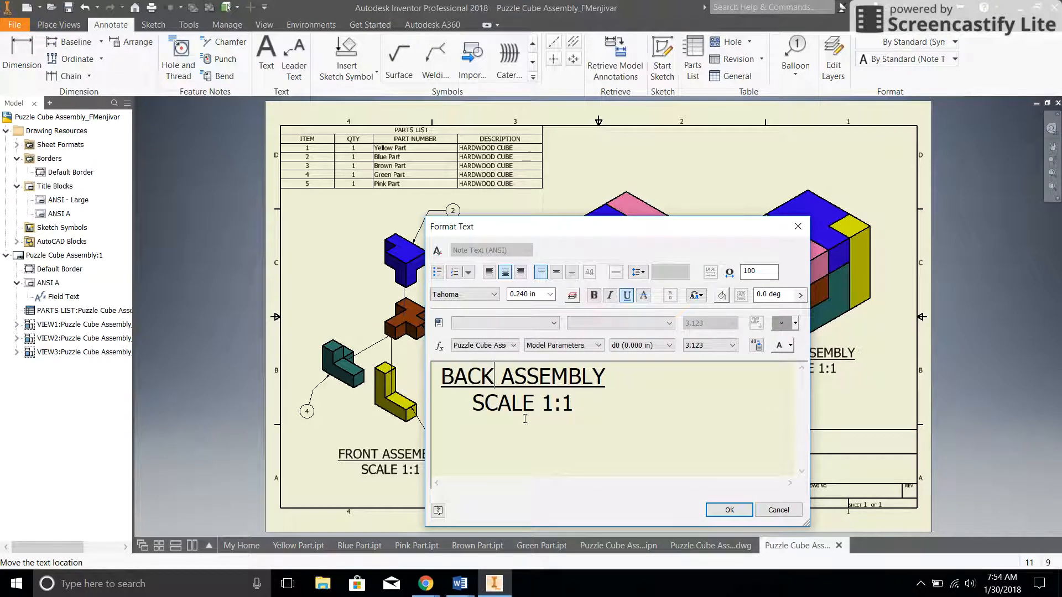
left_click(728, 509)
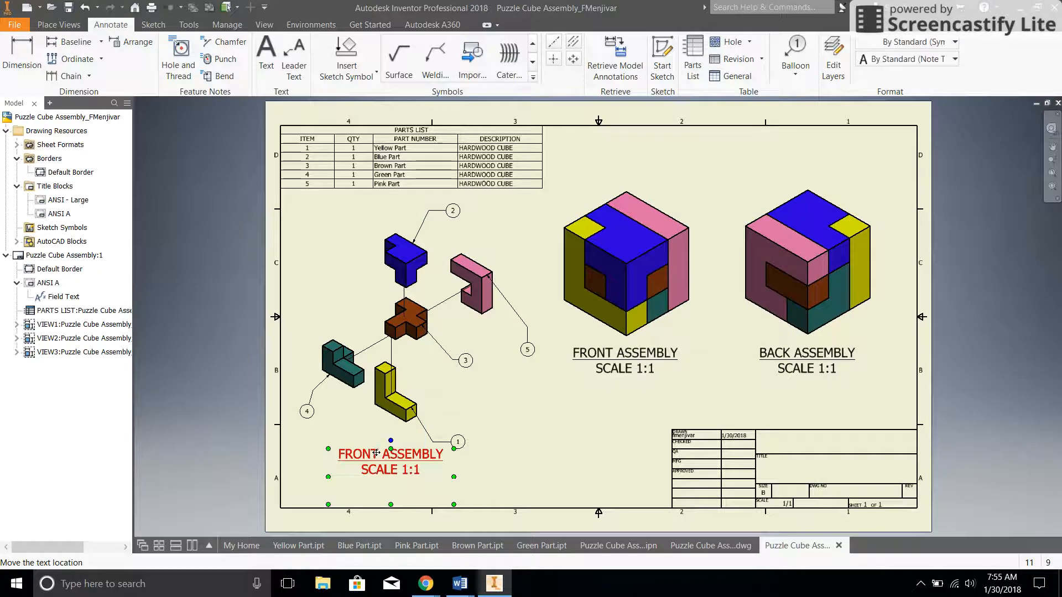
Step: Change the note below the exploded view to the title EXPLODED VIEW with SCALE 1:2
double_click(384, 470)
left_click_drag(625, 377, 432, 378)
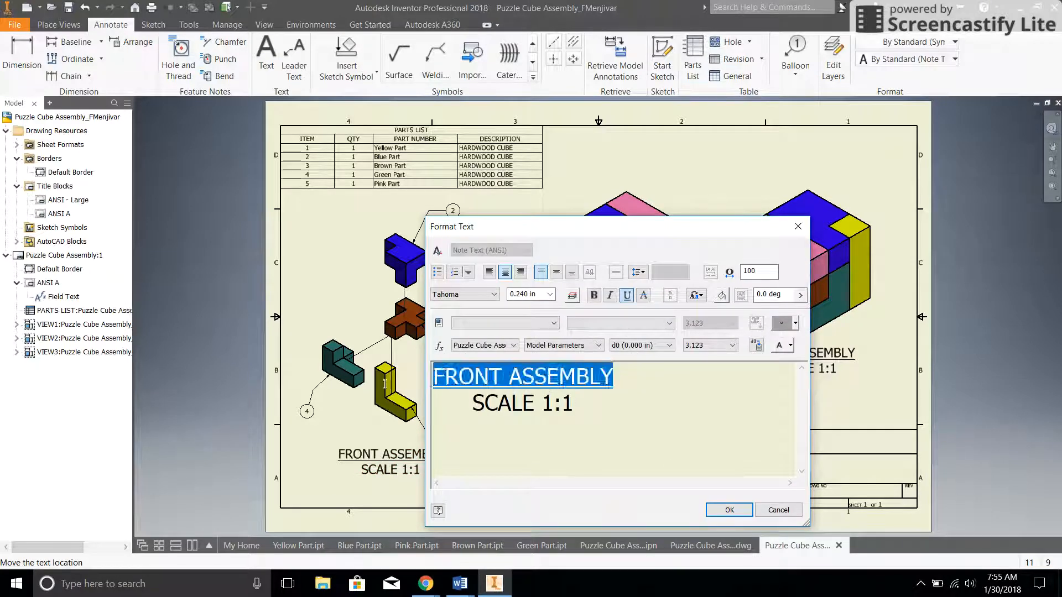
type("E")
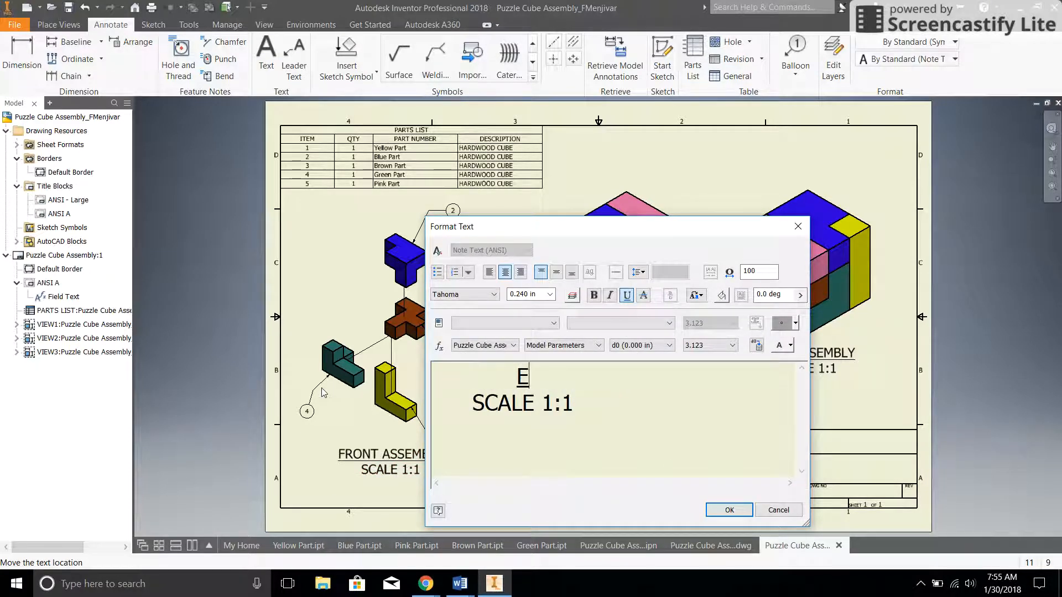
type("XPLODED IVIE")
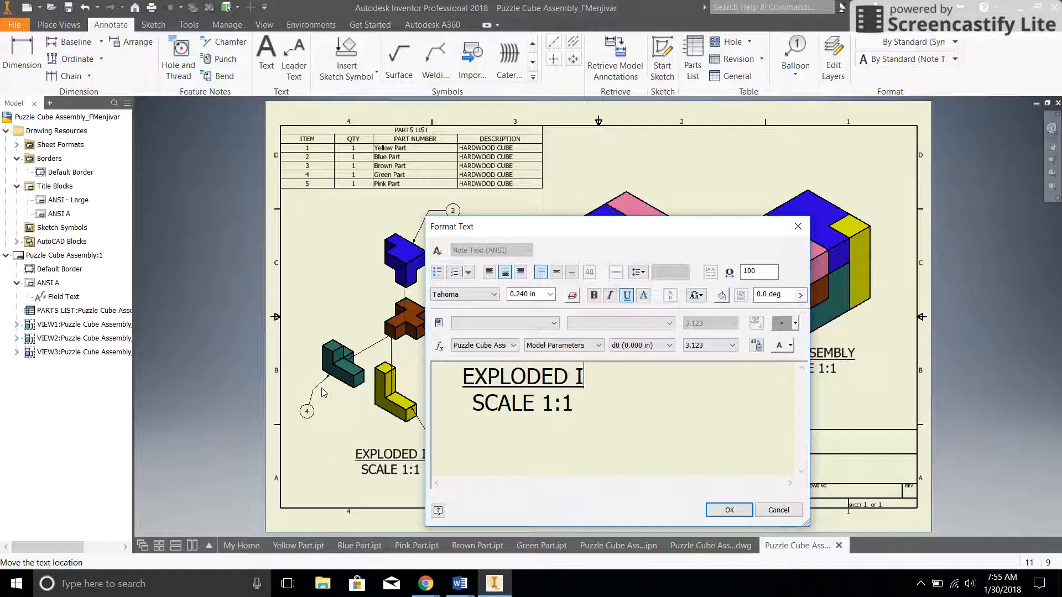
key("BackSpace")
key("BackSpace")
key("BackSpace")
key("BackSpace")
type("VIEW")
key("Down")
key("shift+Left")
type("2")
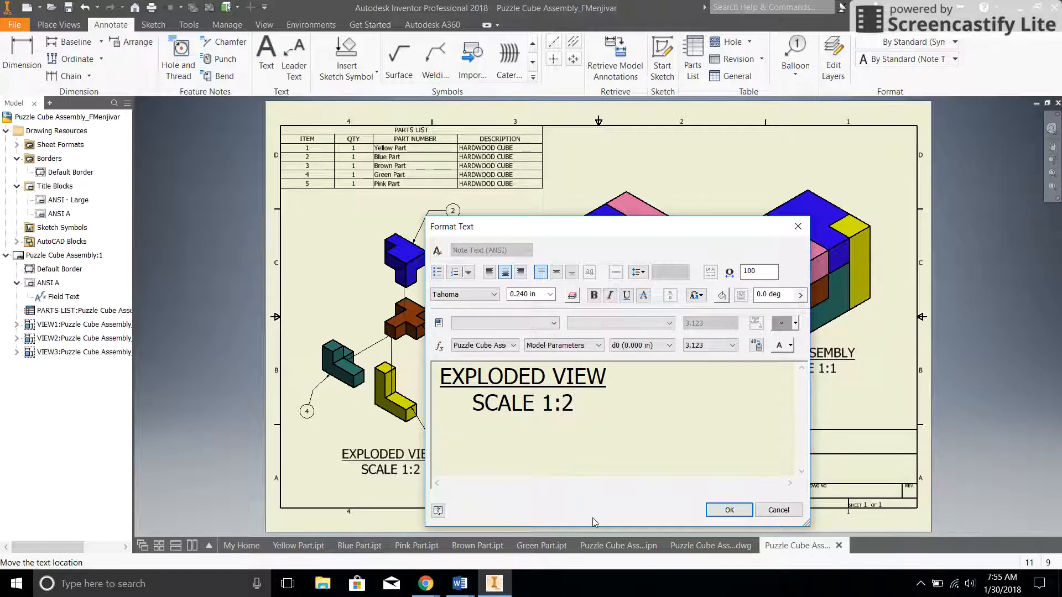
left_click(729, 510)
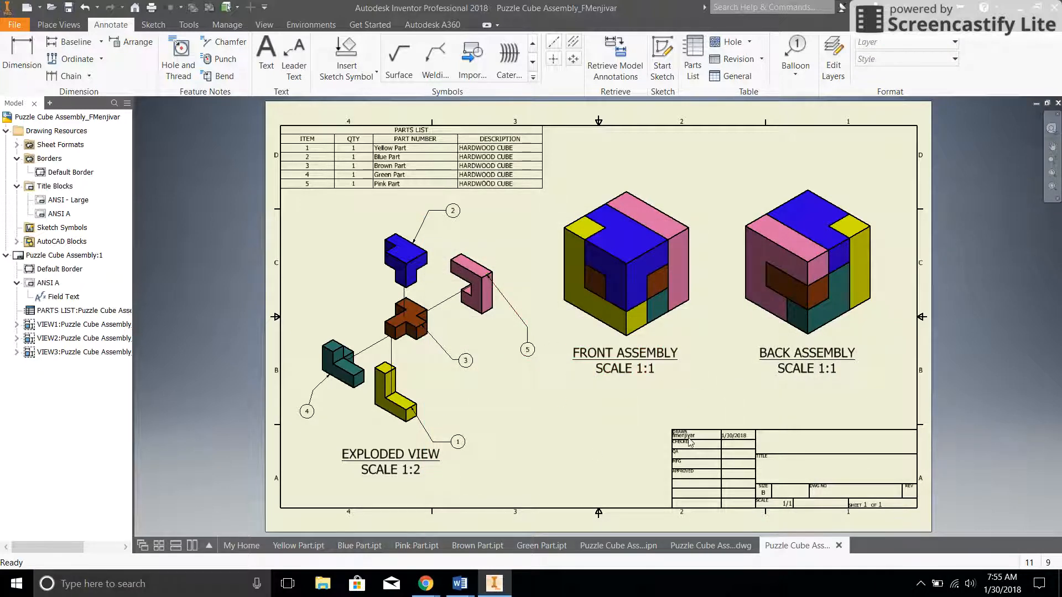
Step: In the drawing's iProperties, replace the author with the drafter's name and set the title to Puzzle Design Challenge
right_click(81, 118)
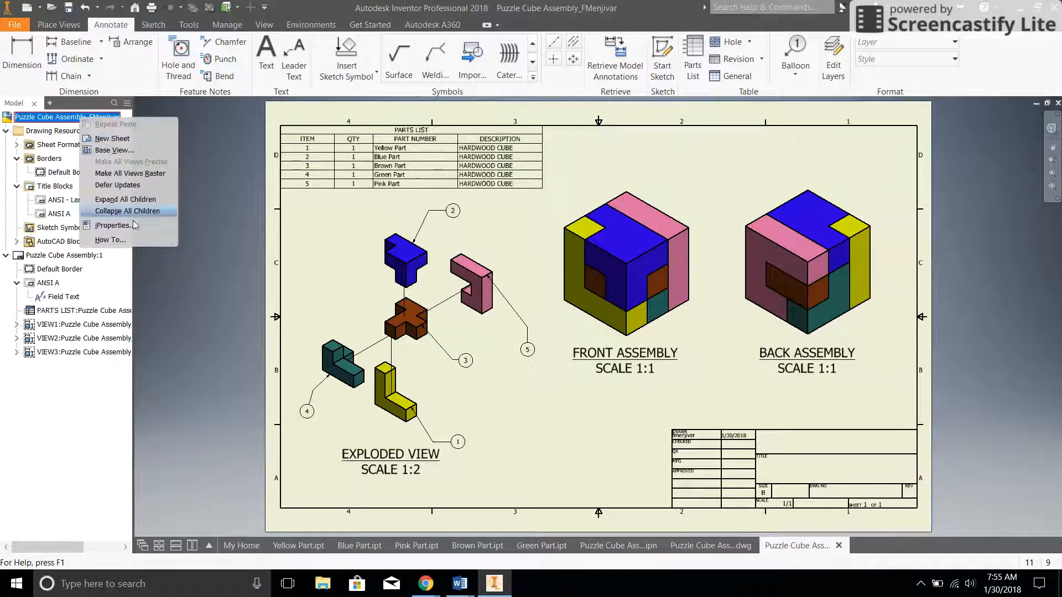
left_click(131, 227)
left_click(163, 37)
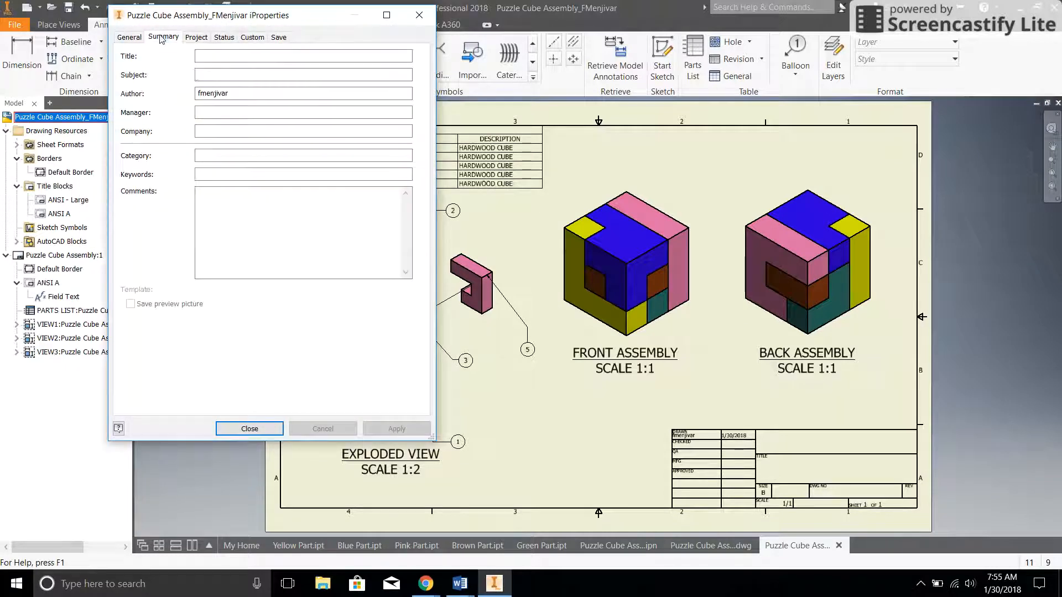
double_click(226, 95)
type("Mr. Men")
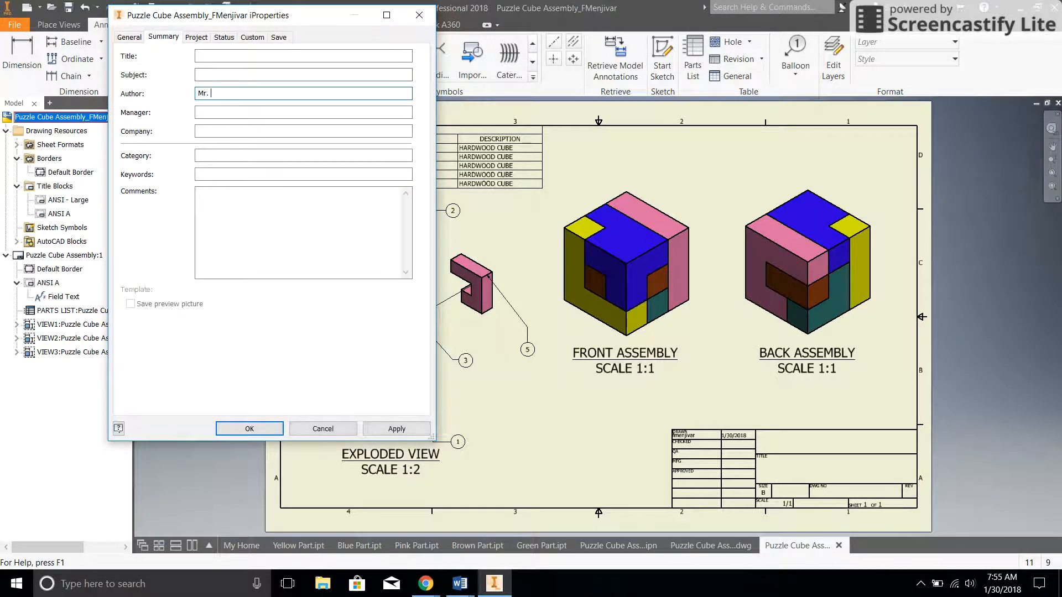
left_click(238, 54)
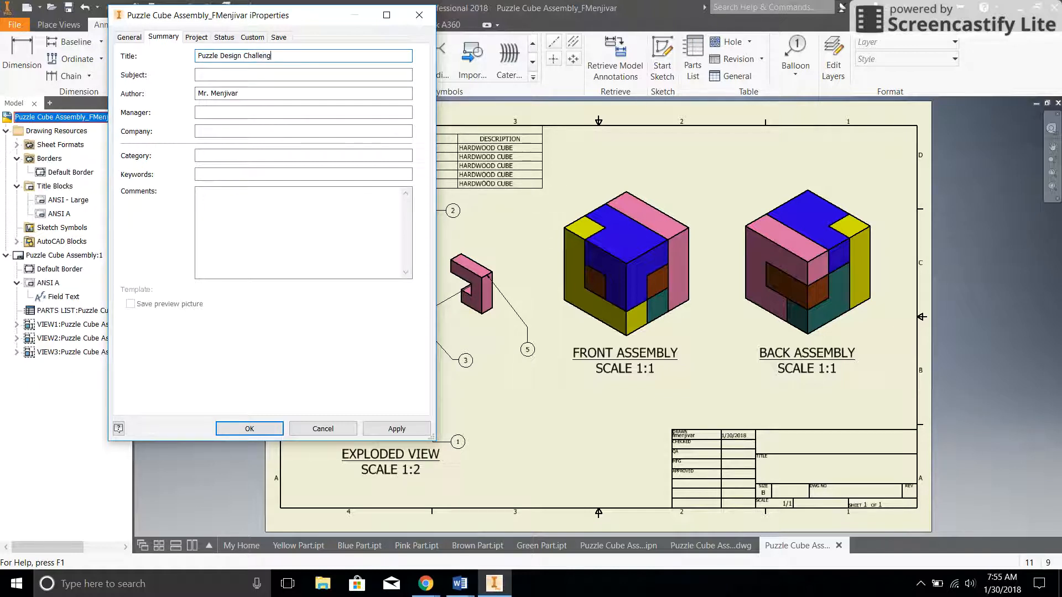
left_click(189, 38)
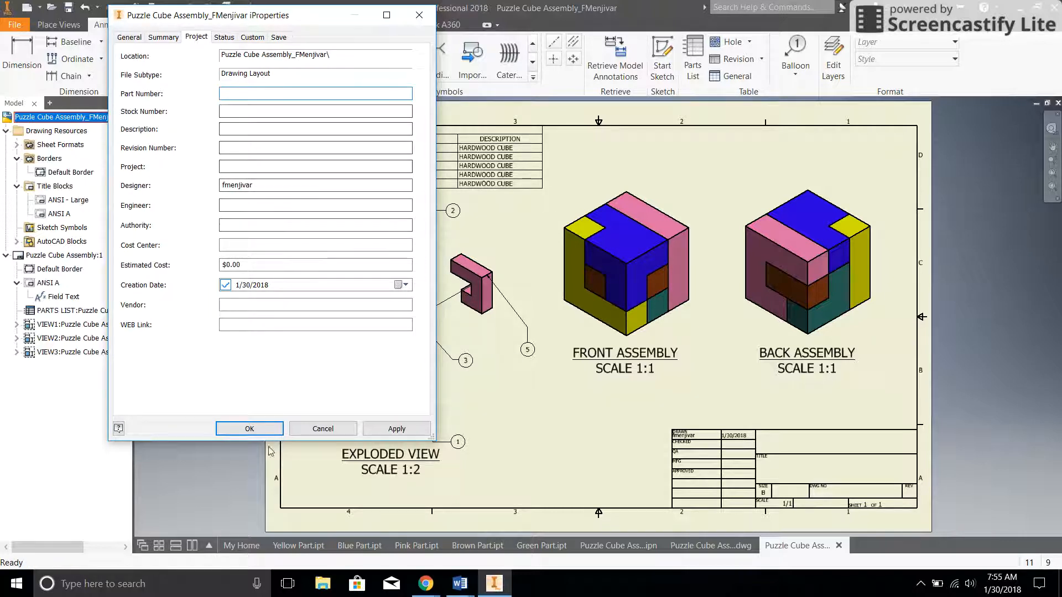
left_click(249, 429)
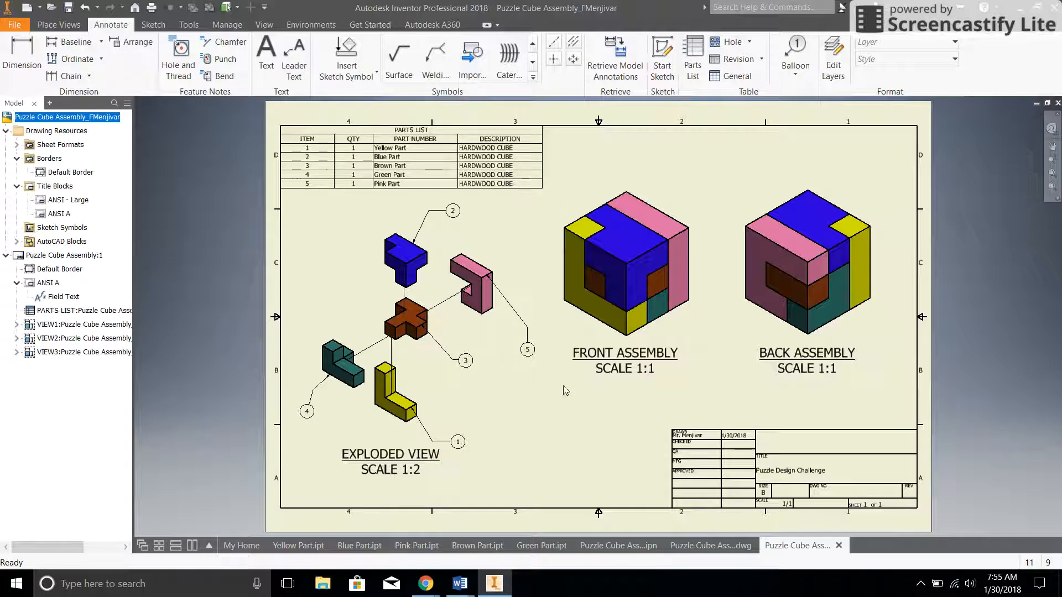
mouse_move(429, 586)
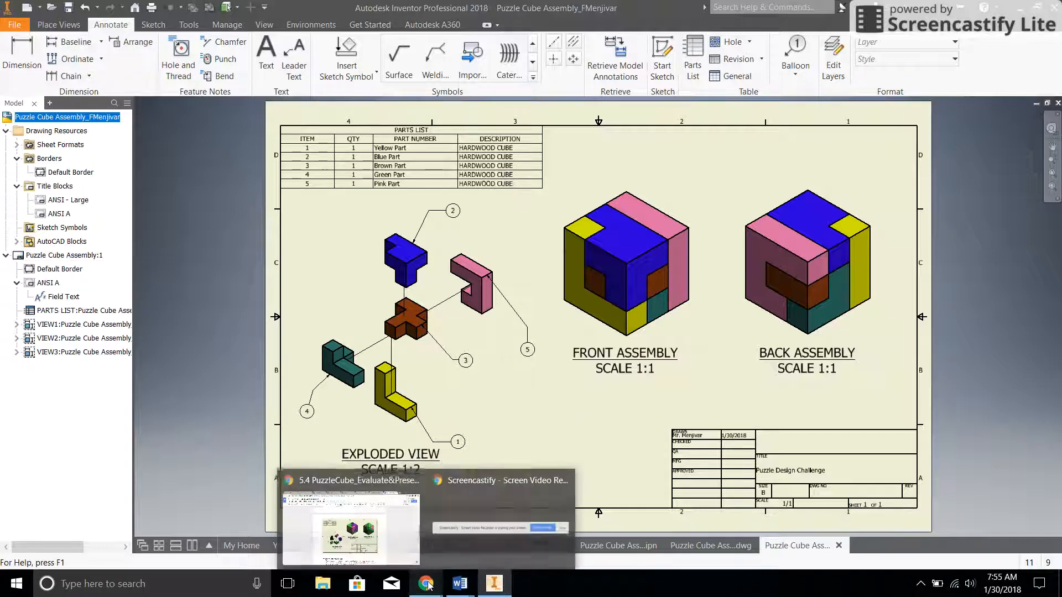